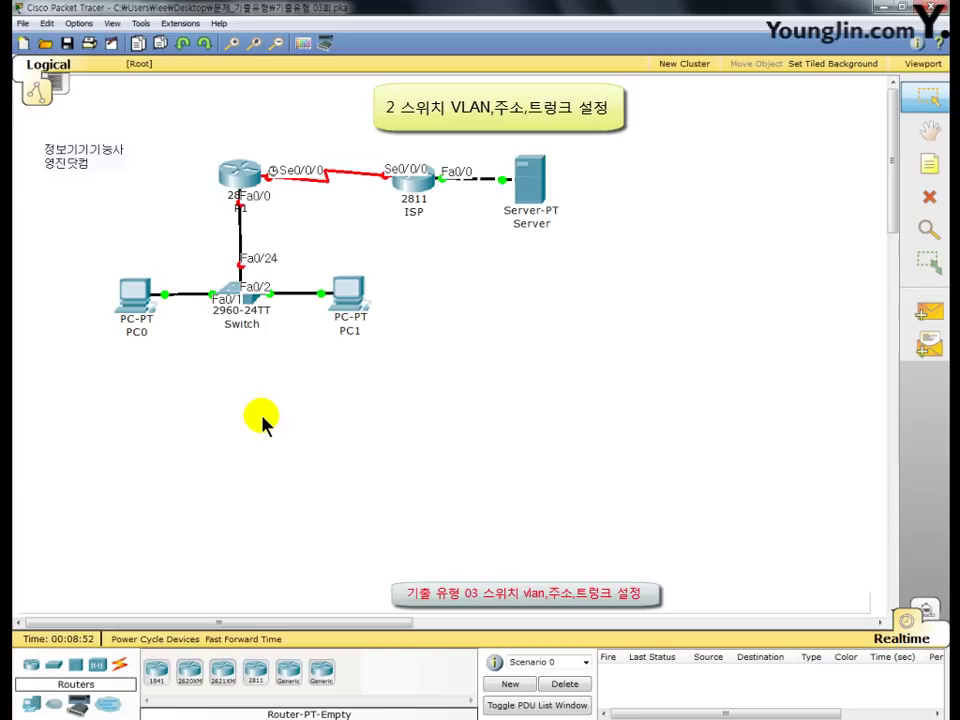
Open the 2960 Switch's command line and enter global configuration mode through privileged mode.
{"action": "left_click", "coordinate": [231, 294]}
{"action": "left_click_drag", "start_coordinate": [302, 104], "coordinate": [383, 72]}
{"action": "left_click", "coordinate": [302, 86]}
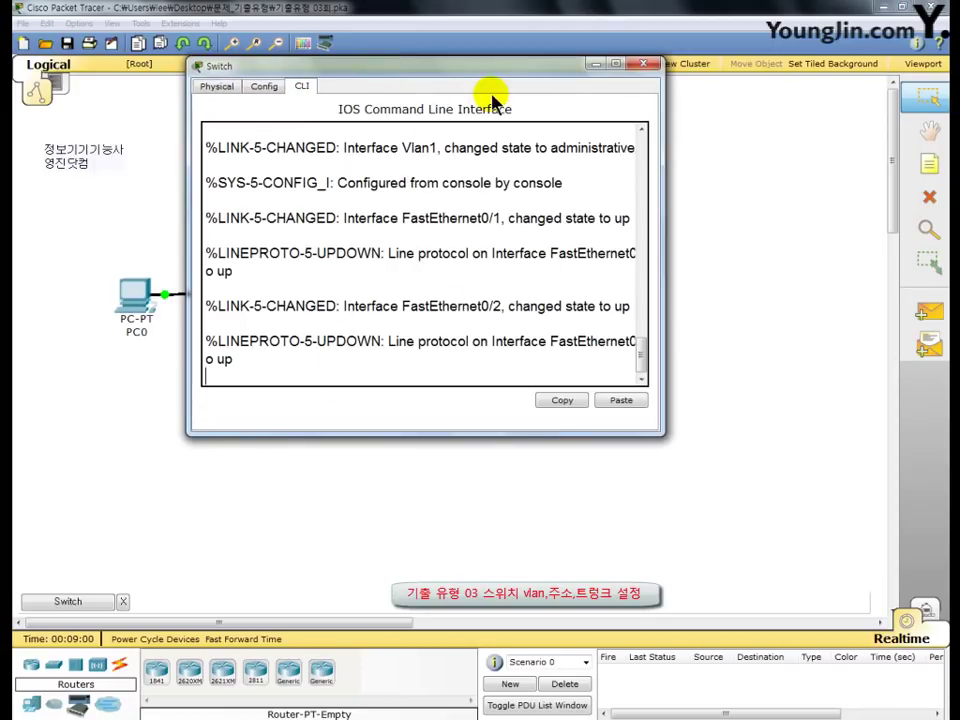
{"action": "key", "text": "Return"}
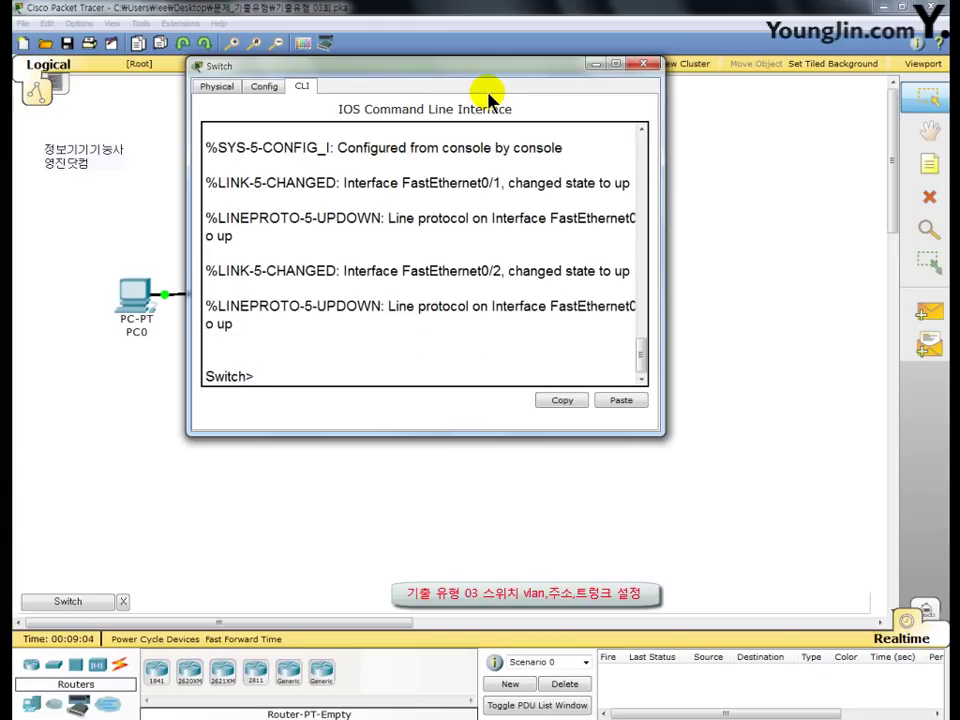
{"action": "type", "text": "en"}
{"action": "key", "text": "Return"}
{"action": "type", "text": "co"}
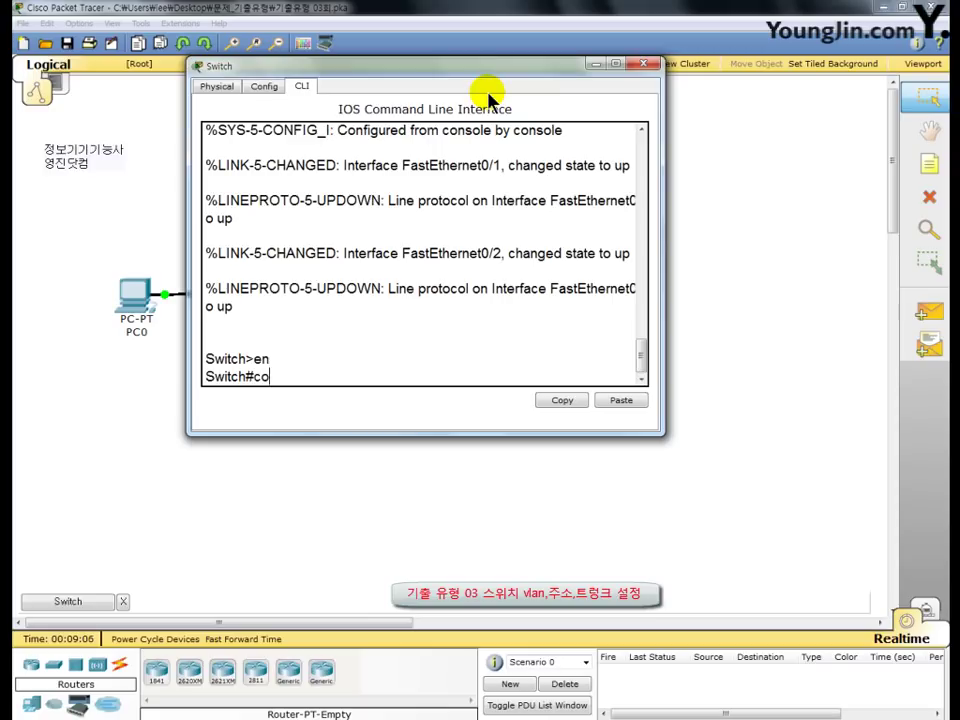
{"action": "type", "text": "nf t"}
{"action": "key", "text": "Return"}
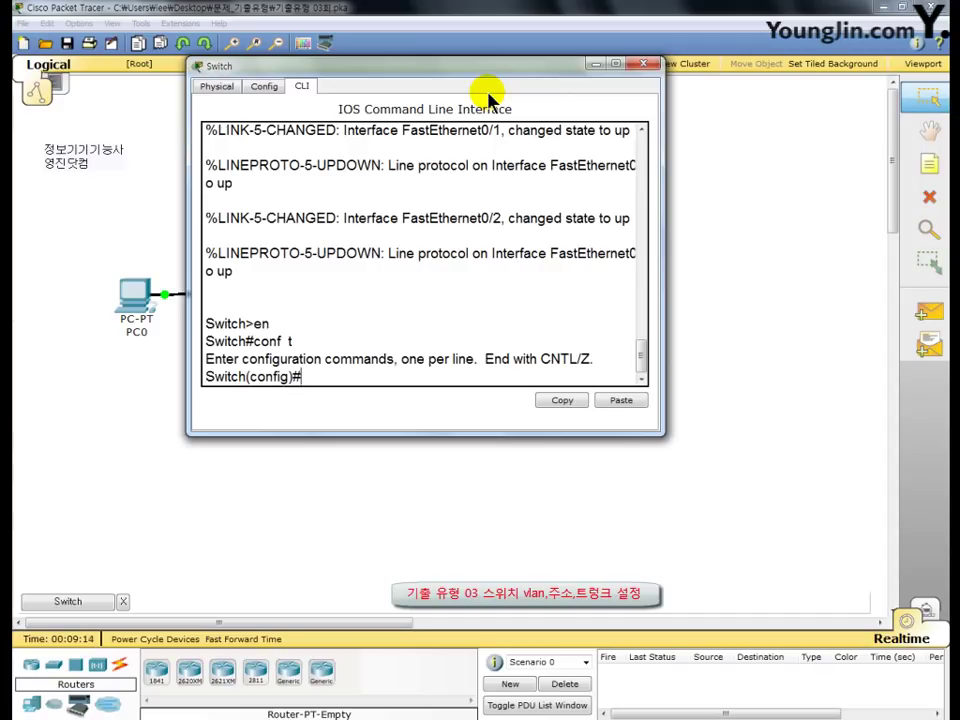
Create VLAN 10 named Sales and VLAN 20 named Manage on the switch.
{"action": "type", "text": "vl  10"}
{"action": "key", "text": "Return"}
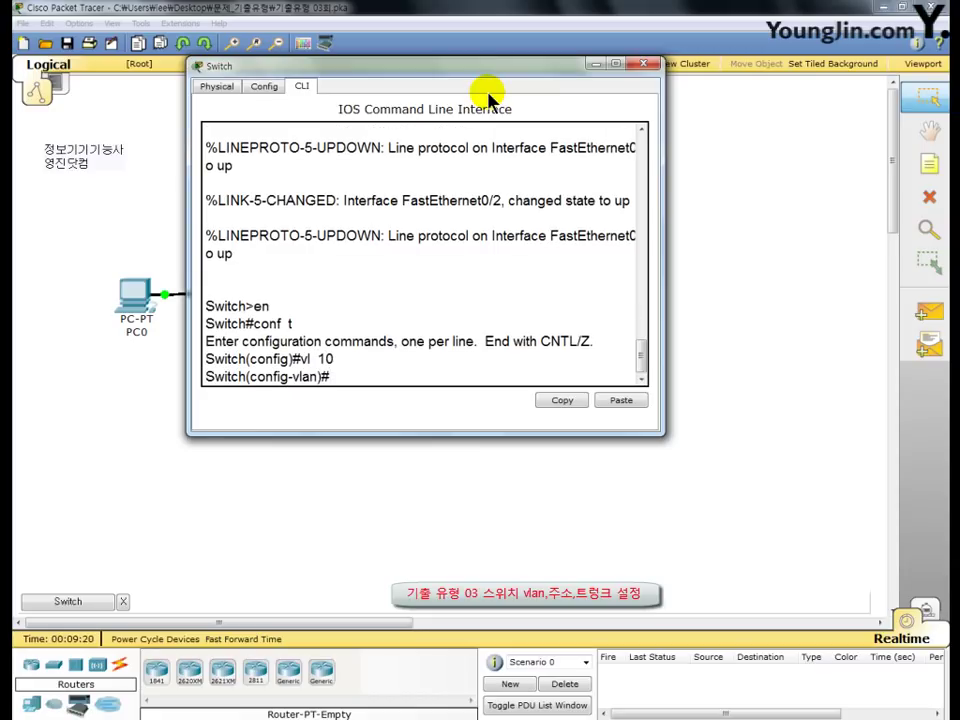
{"action": "type", "text": "na  Sales"}
{"action": "key", "text": "Return"}
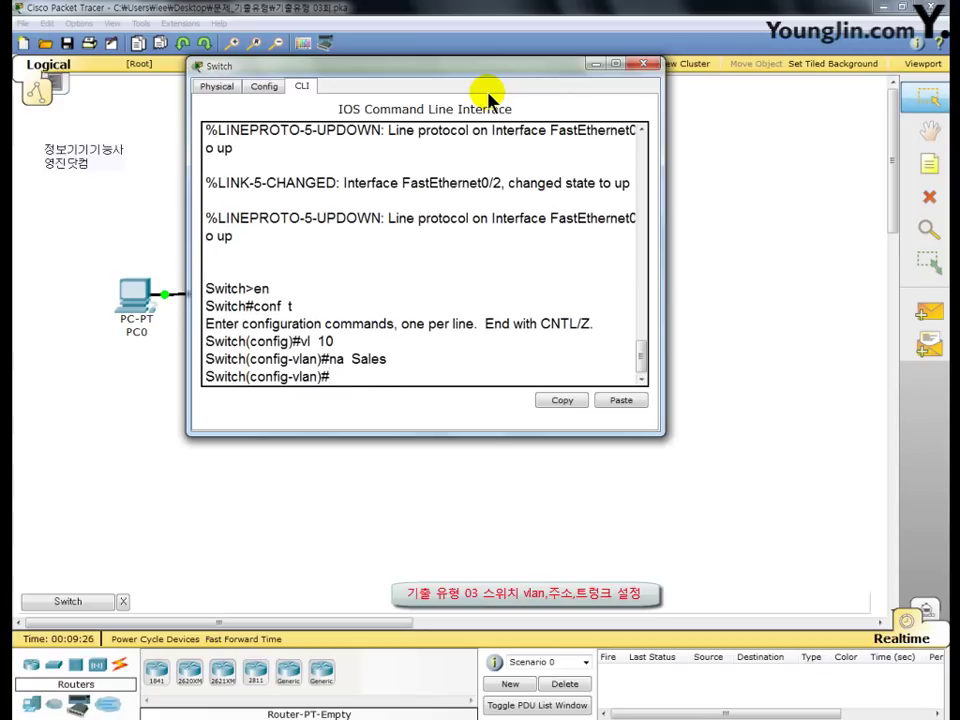
{"action": "type", "text": "vl  20"}
{"action": "key", "text": "Return"}
{"action": "type", "text": "na  "}
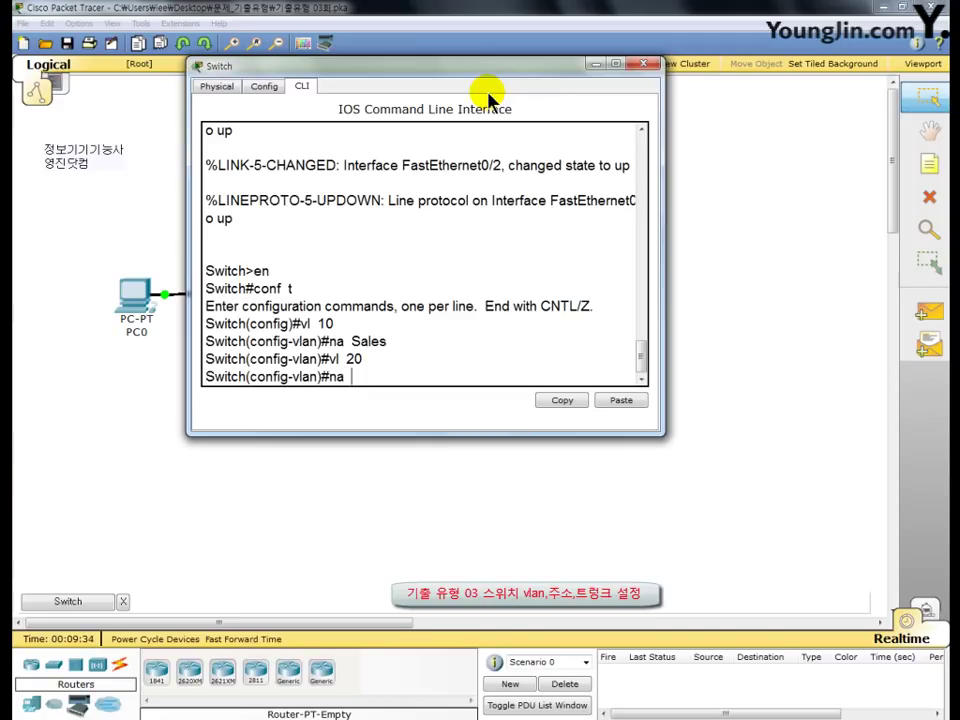
{"action": "type", "text": "Manage"}
{"action": "key", "text": "Return"}
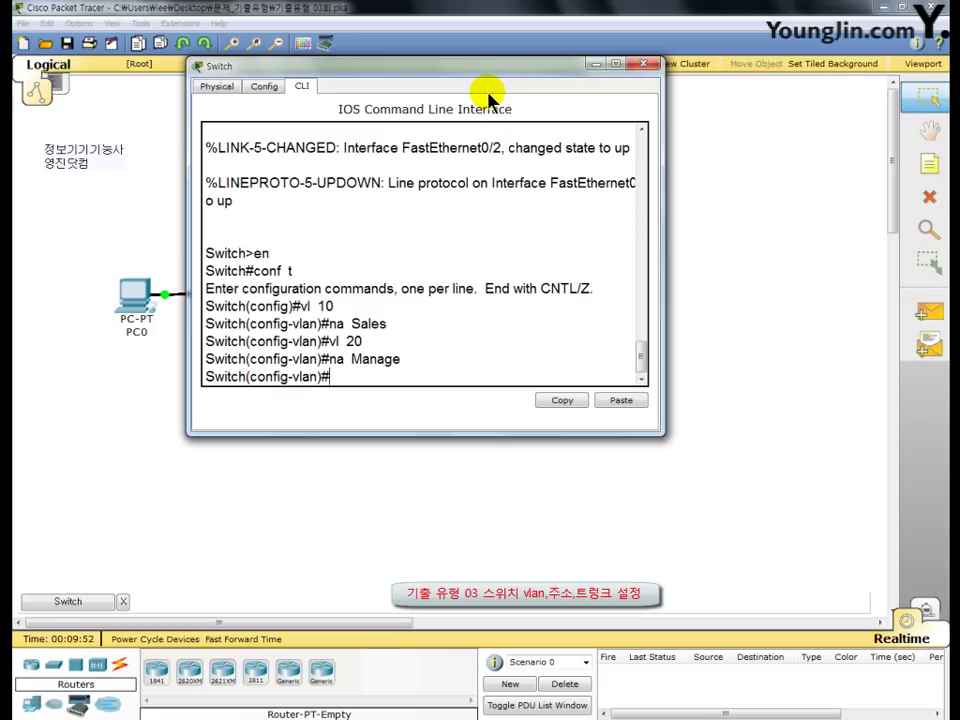
Set switch interface f0/1 to access mode and assign it to VLAN 10.
{"action": "type", "text": "int f0/1"}
{"action": "key", "text": "Return"}
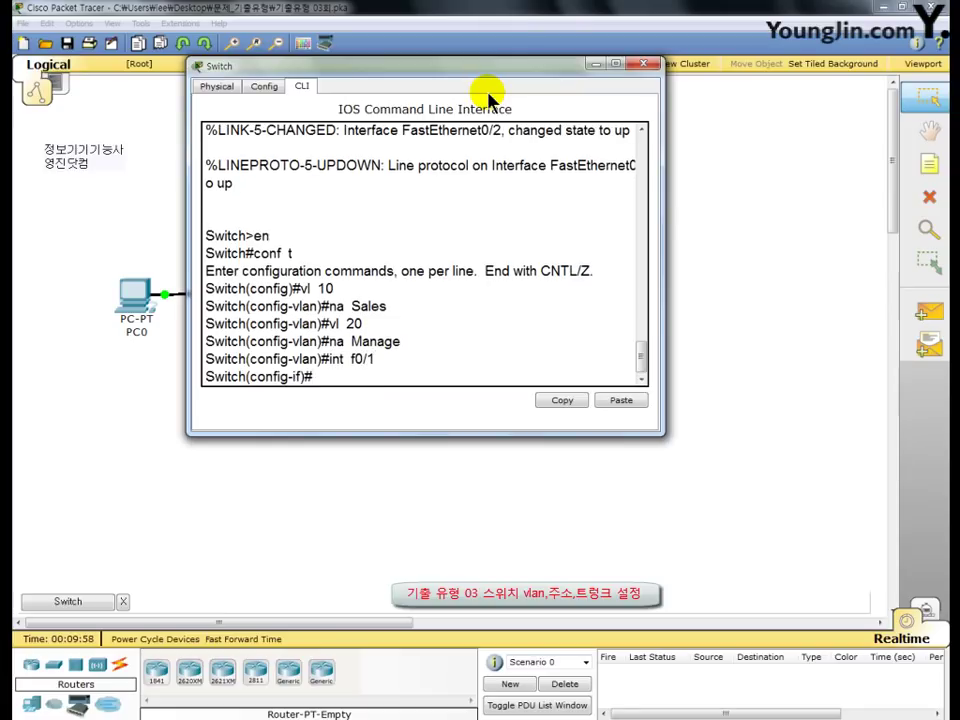
{"action": "type", "text": "sw mo acc"}
{"action": "key", "text": "Return"}
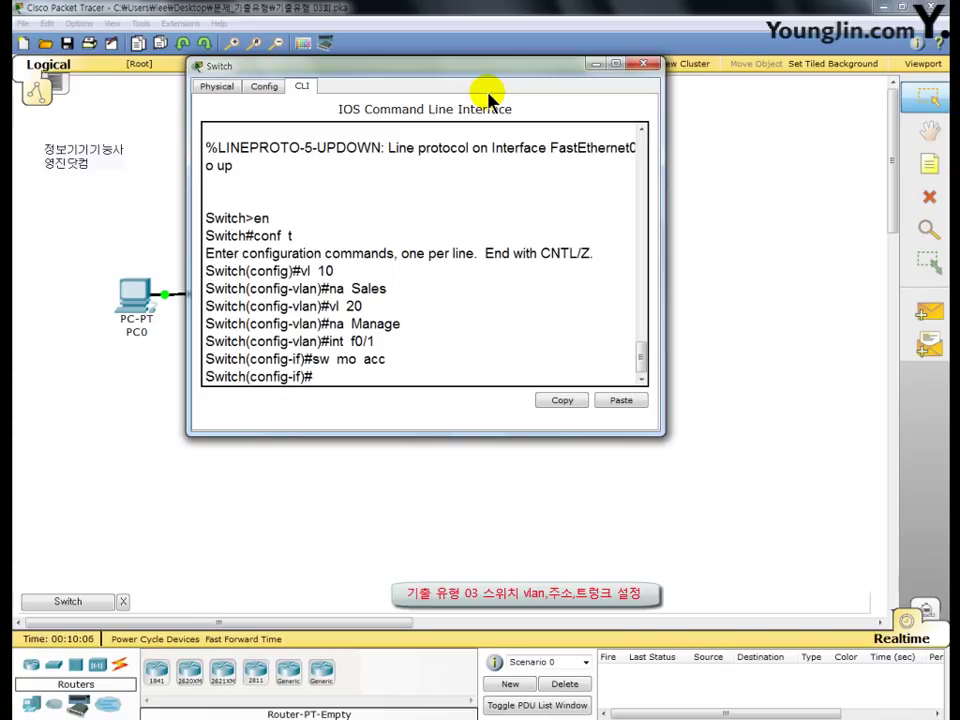
{"action": "type", "text": "sw acc vl 10"}
{"action": "key", "text": "Return"}
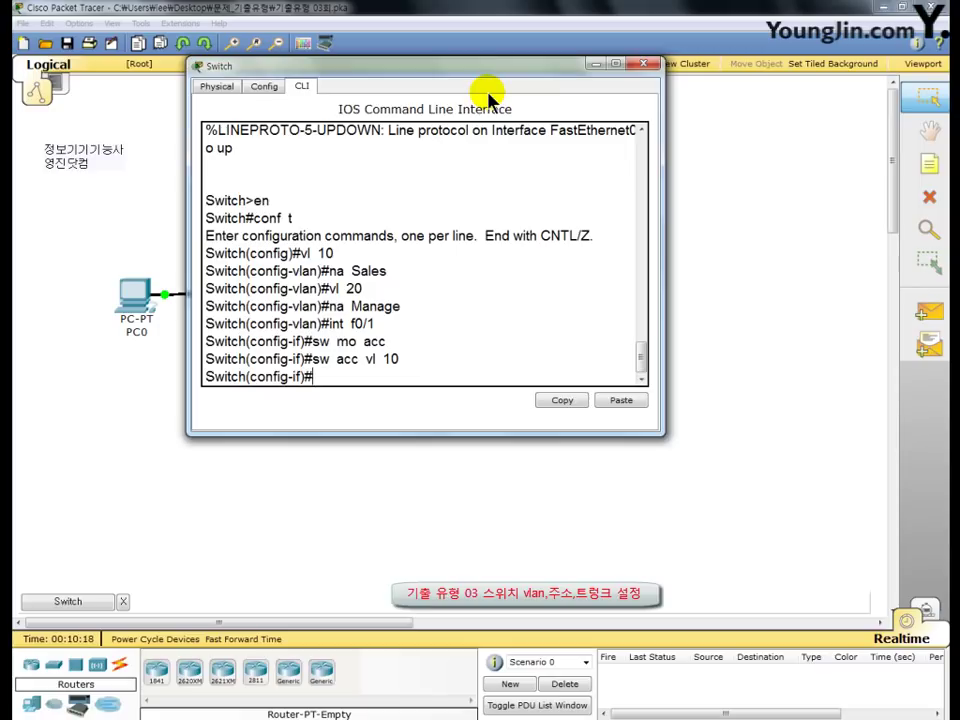
Set switch interface f0/2 to access mode and assign it to VLAN 20.
{"action": "type", "text": "int f0/2"}
{"action": "key", "text": "Return"}
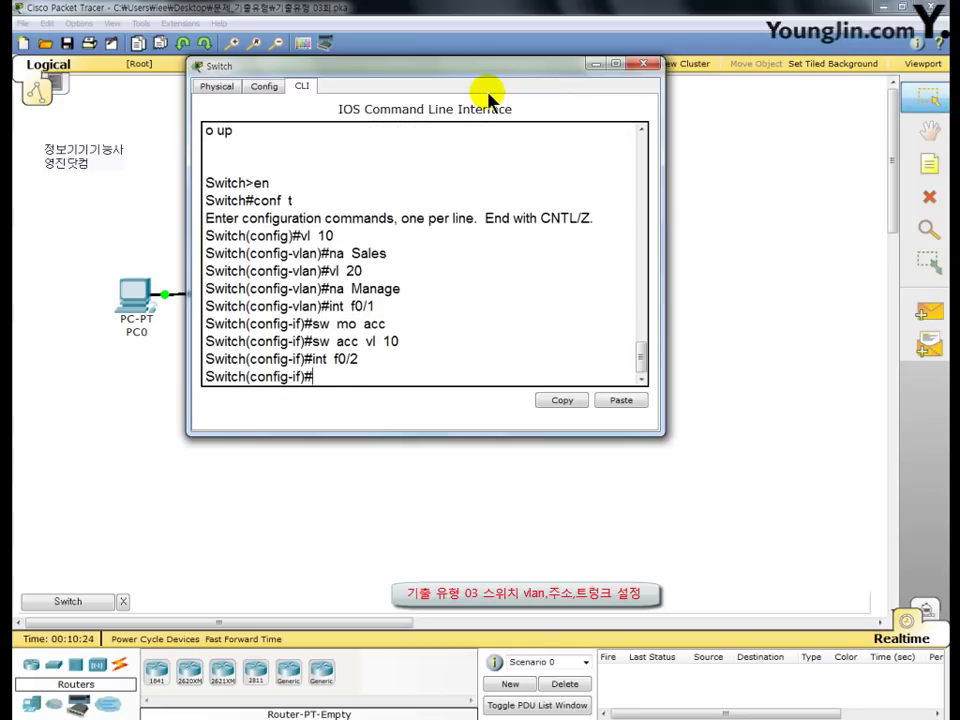
{"action": "type", "text": "sw mo acc"}
{"action": "key", "text": "Return"}
{"action": "type", "text": "sw"}
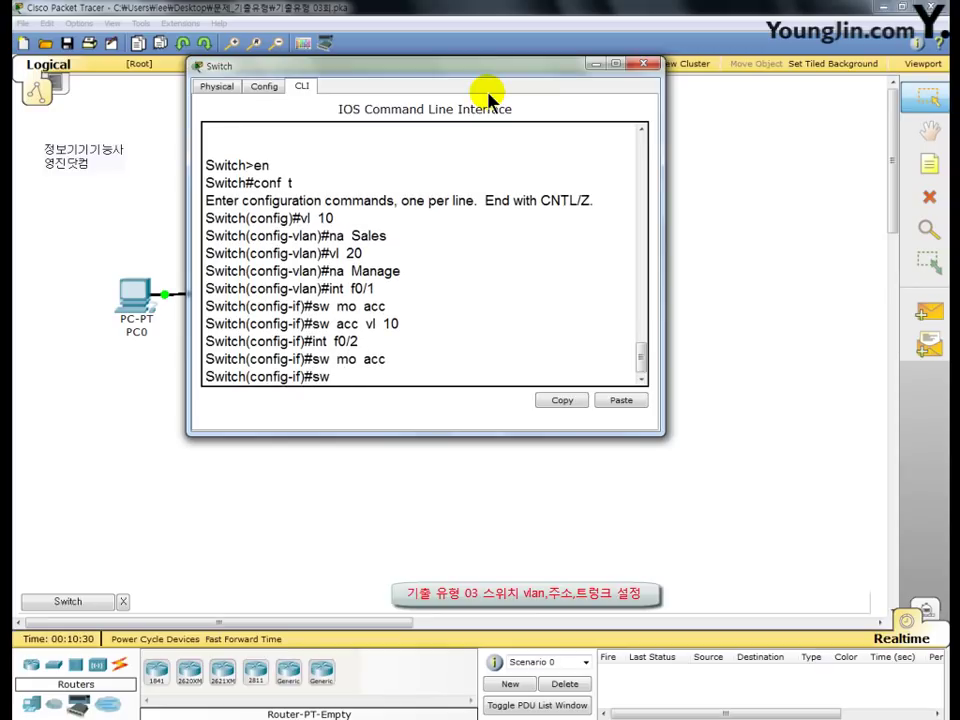
{"action": "type", "text": " acc vl 20"}
{"action": "key", "text": "Return"}
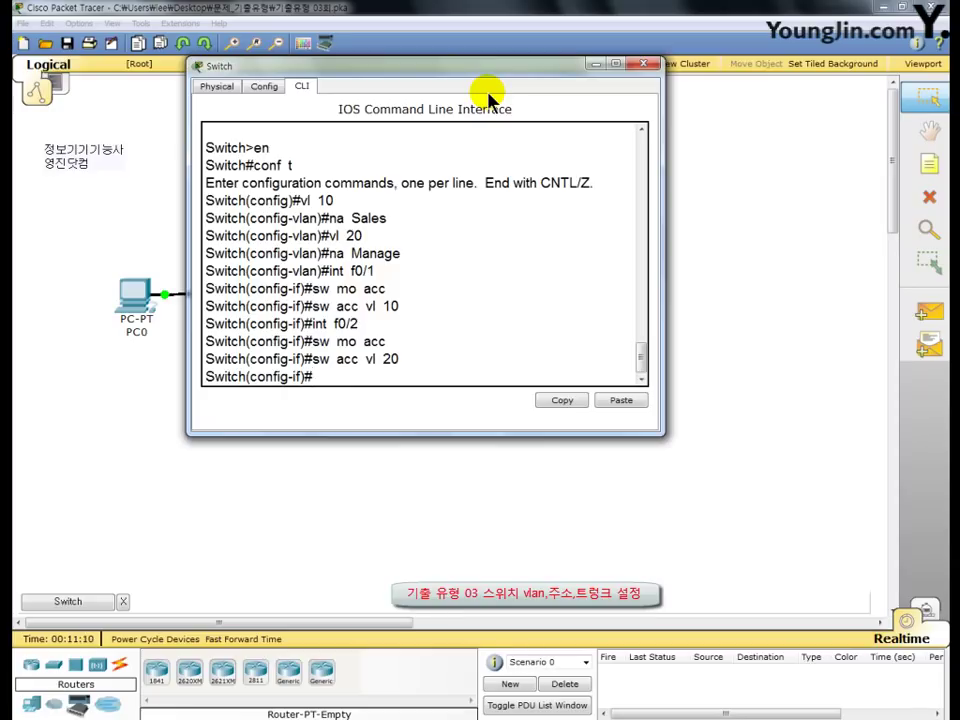
Give the switch's VLAN 10 interface the IP address 100.0.0.2 with mask 255.192.0.0 and enable it.
{"action": "type", "text": "int  vl  10"}
{"action": "key", "text": "Return"}
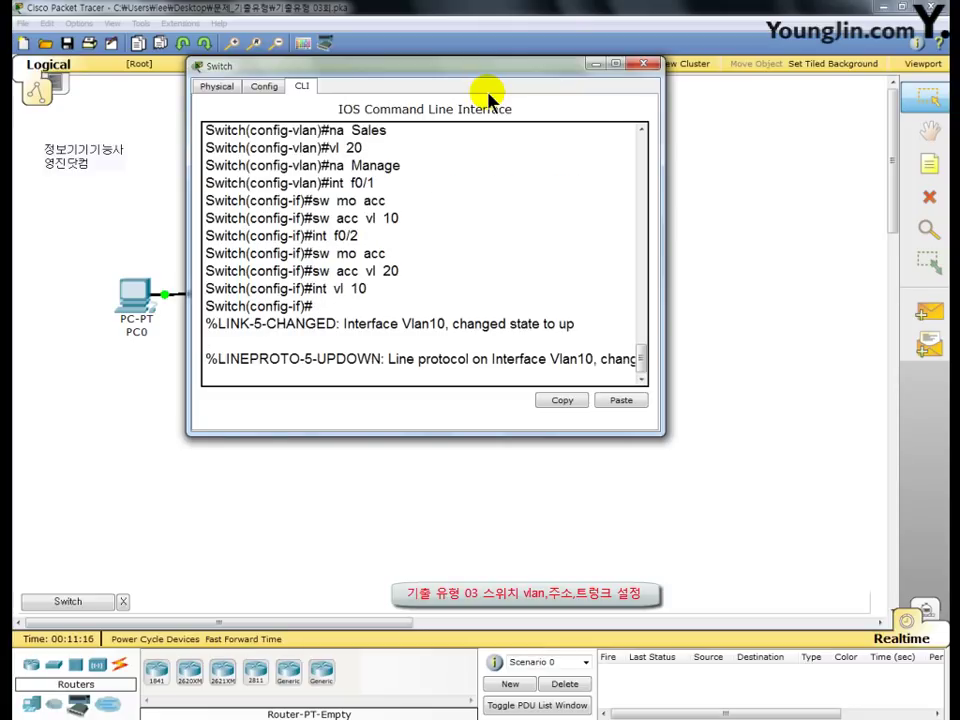
{"action": "key", "text": "Return"}
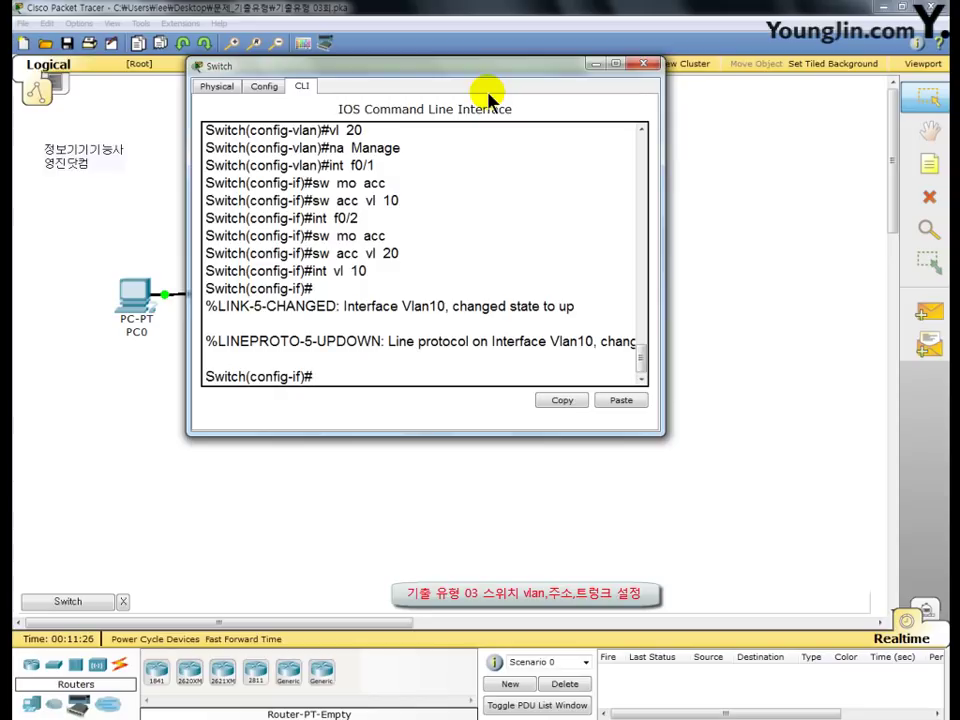
{"action": "type", "text": "ip add 100.0.0.2"}
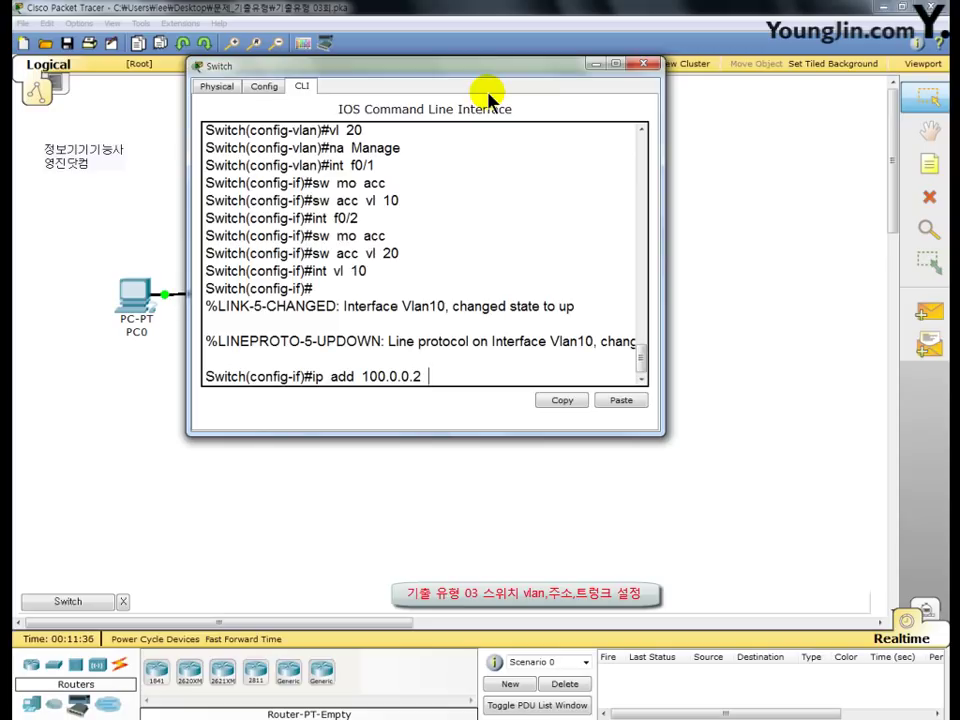
{"action": "type", "text": " 255"}
{"action": "type", "text": ".192.0"}
{"action": "type", "text": ".0"}
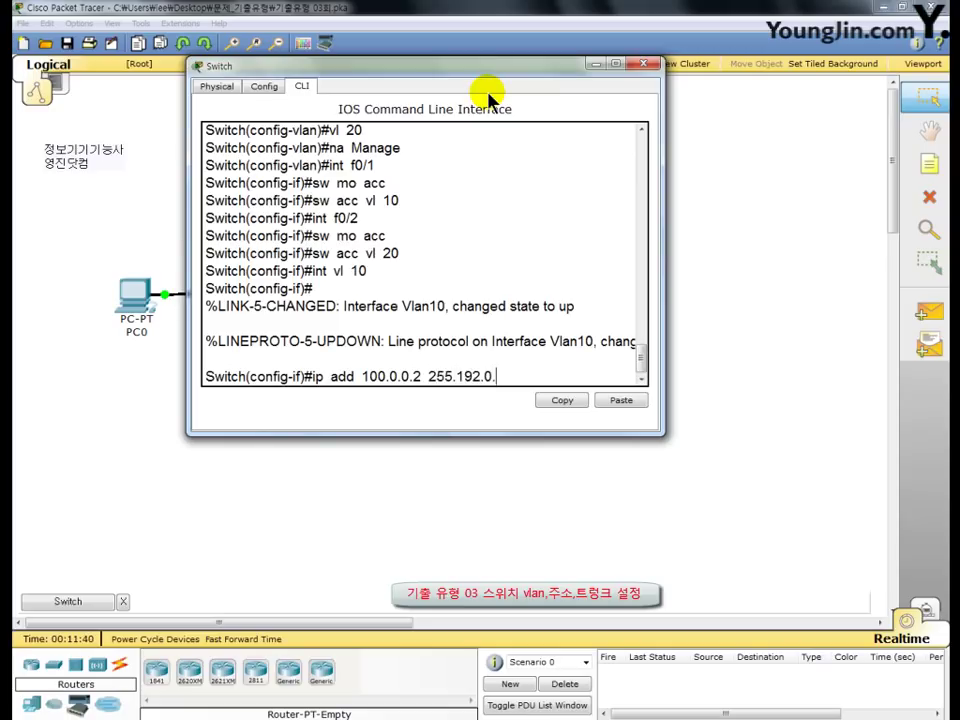
{"action": "key", "text": "Return"}
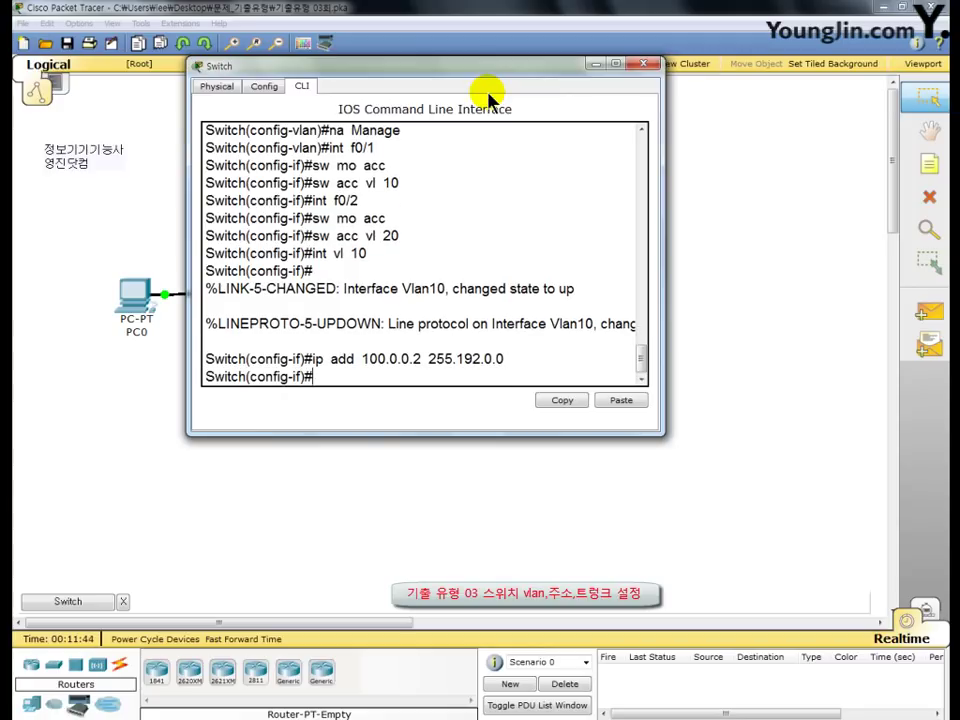
{"action": "type", "text": "no  sh"}
{"action": "key", "text": "Return"}
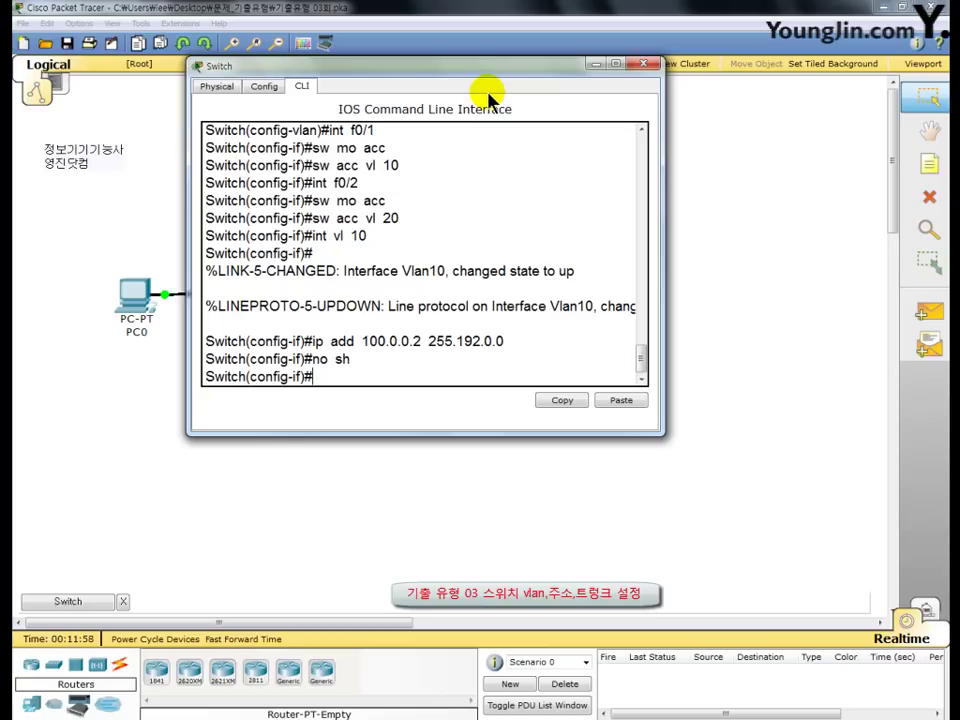
Set the switch's default gateway to 100.63.255.254.
{"action": "type", "text": "ip de 100.63"}
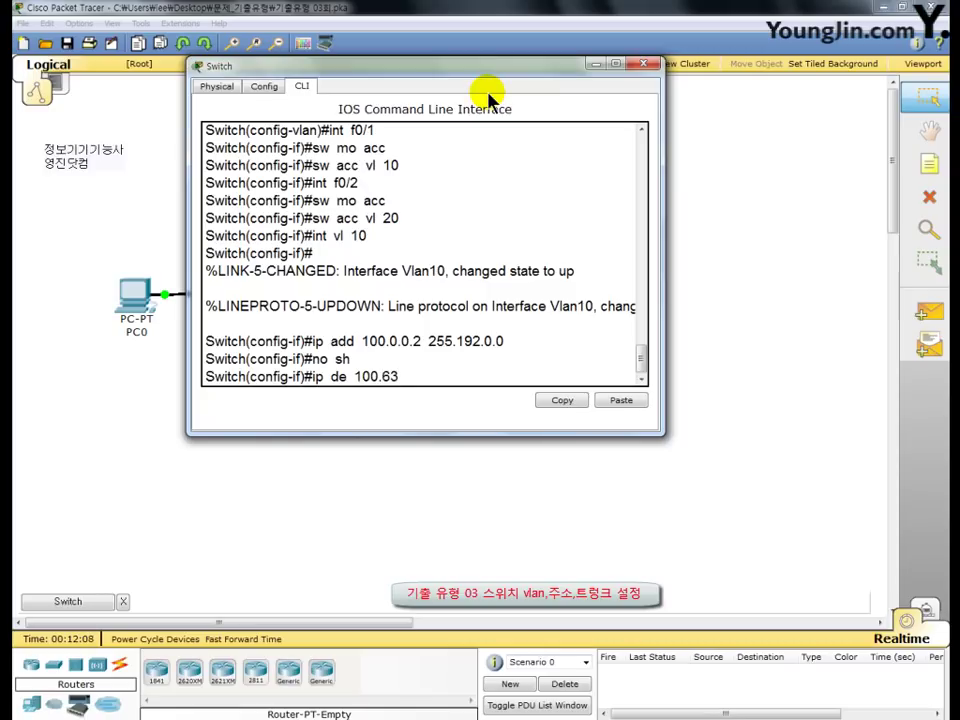
{"action": "type", "text": ".255.254"}
{"action": "key", "text": "Return"}
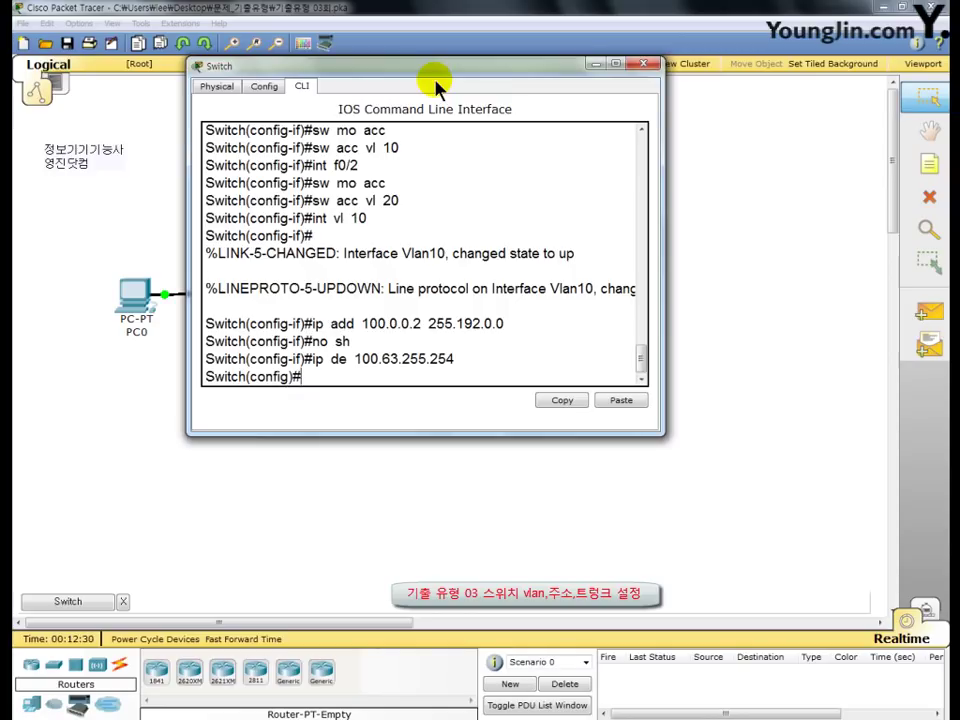
Set switch interface f0/24 to trunk mode and allow VLANs 10 and 20 on it.
{"action": "type", "text": "int  f0/24"}
{"action": "key", "text": "Return"}
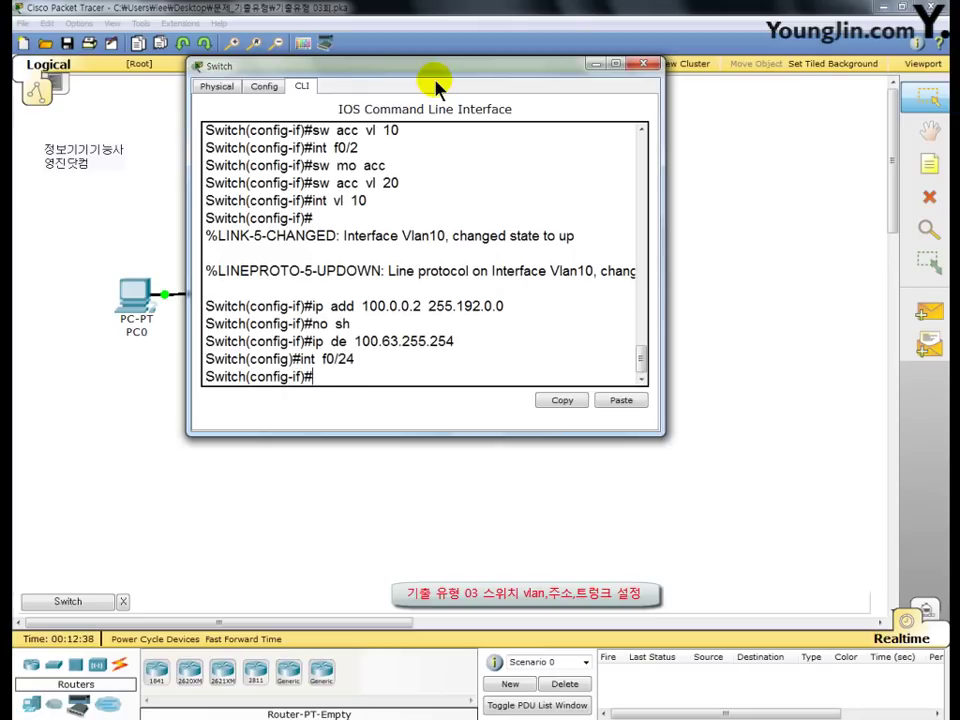
{"action": "type", "text": "sw no tr"}
{"action": "key", "text": "Return"}
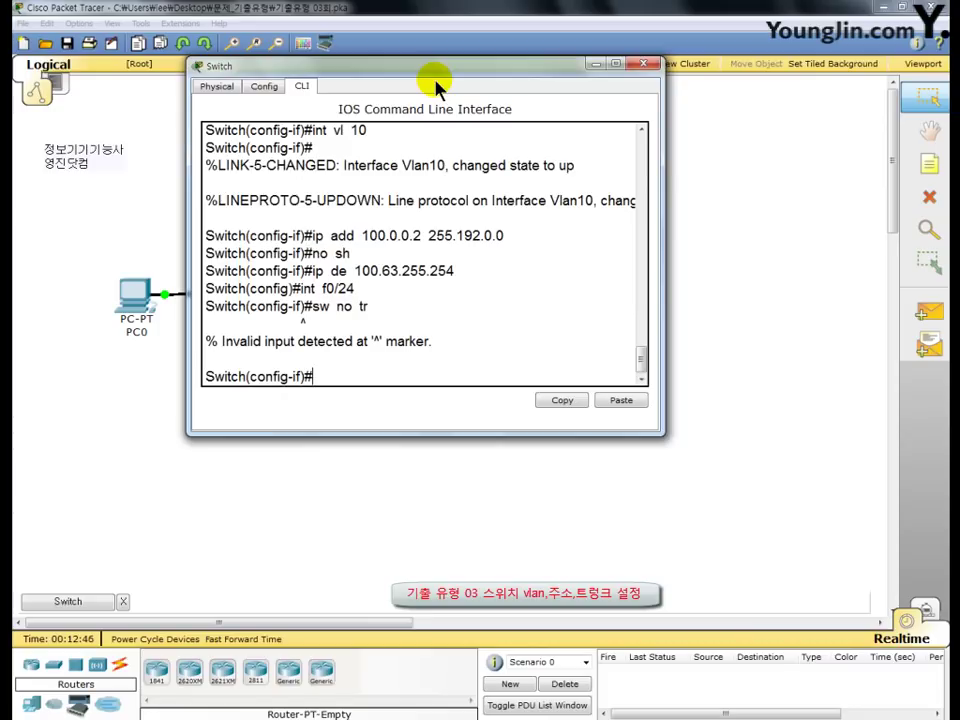
{"action": "type", "text": "sw mo tr"}
{"action": "key", "text": "Return"}
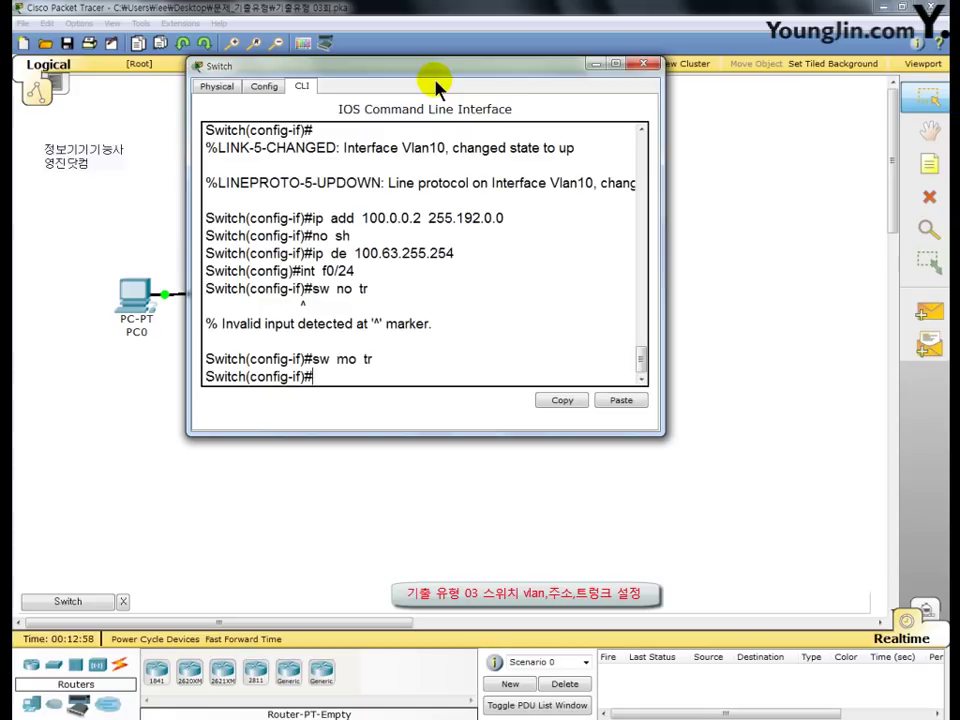
{"action": "type", "text": "sw tr all vl 10,20"}
{"action": "key", "text": "Return"}
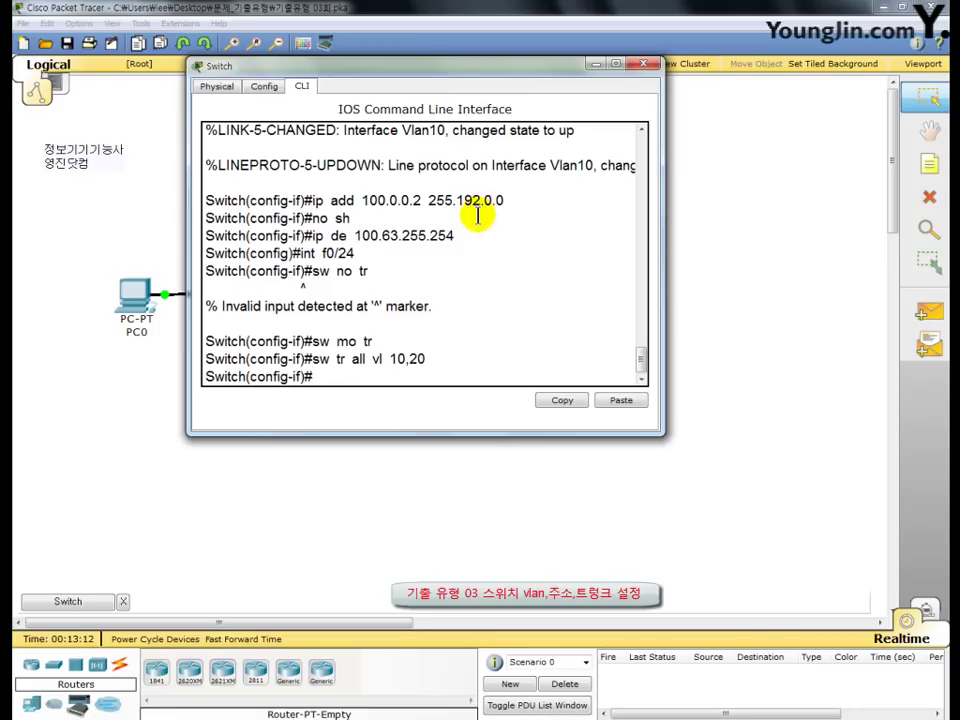
{"action": "key", "text": "F9"}
{"action": "mouse_move", "coordinate": [383, 342]}
{"action": "left_mouse_down"}
{"action": "mouse_move", "coordinate": [437, 342]}
{"action": "mouse_move", "coordinate": [437, 364]}
{"action": "mouse_move", "coordinate": [423, 367]}
{"action": "left_mouse_up"}
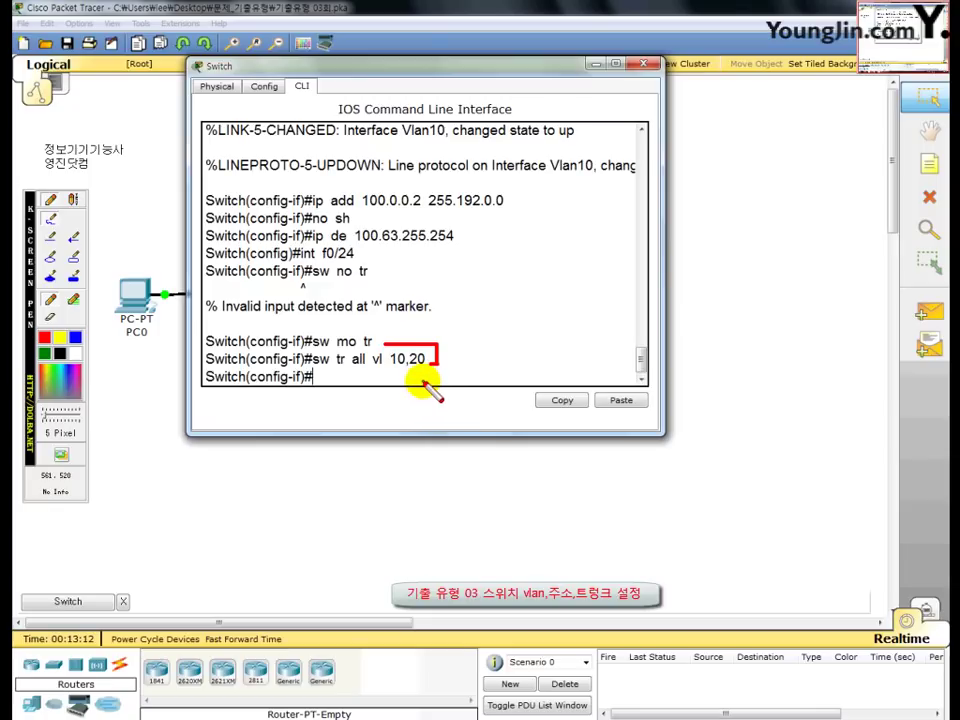
{"action": "key", "text": "Escape"}
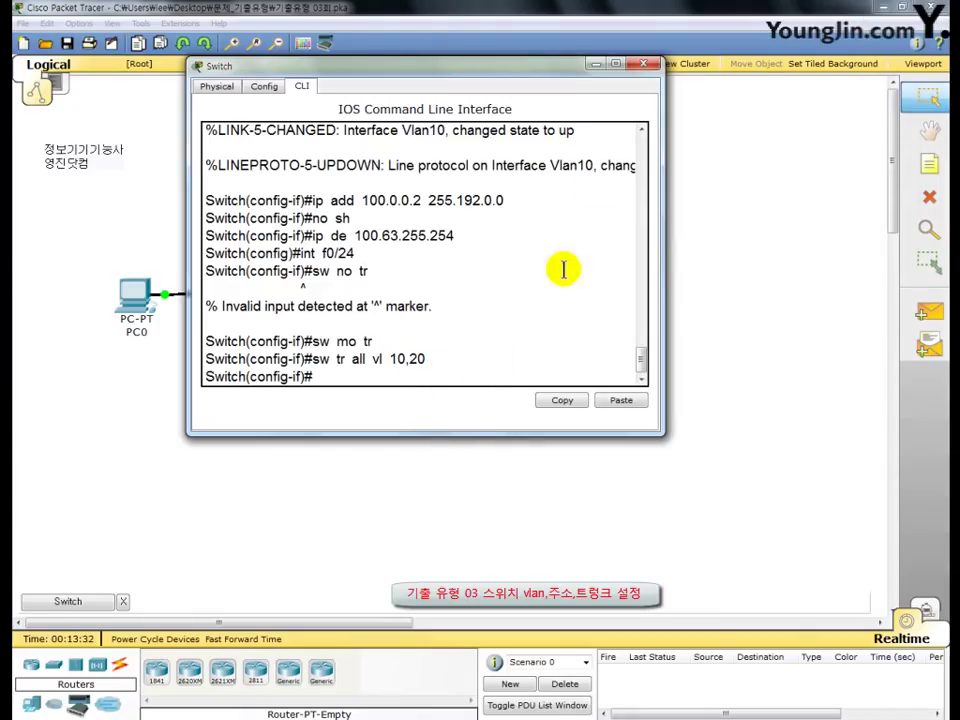
Close the Switch window, open router R1's command line and enter global configuration mode.
{"action": "left_click", "coordinate": [645, 66]}
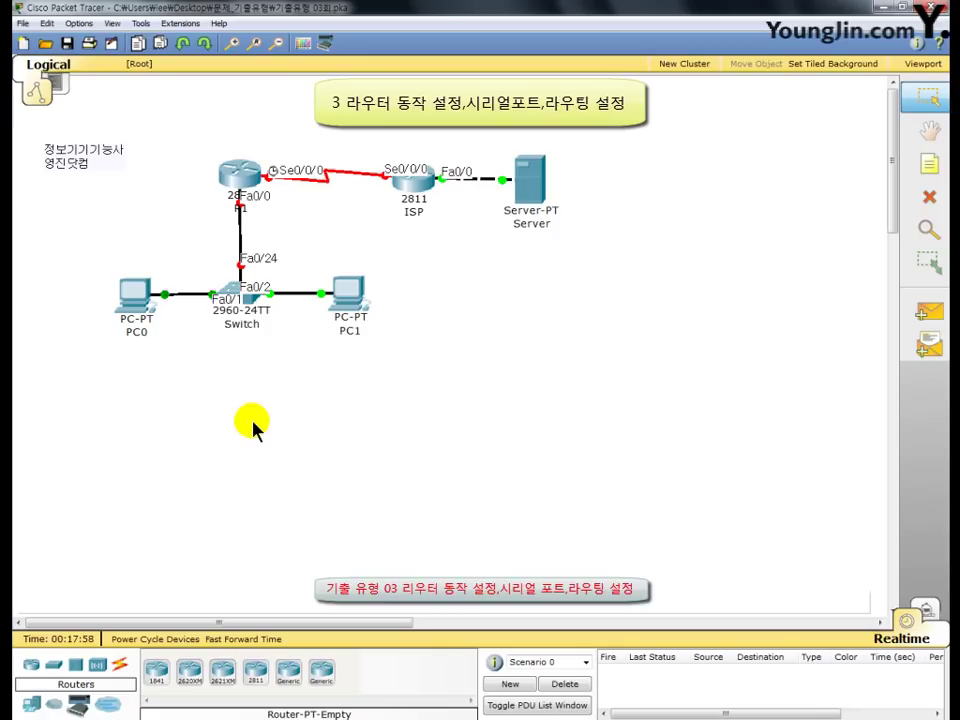
{"action": "left_click", "coordinate": [241, 183]}
{"action": "left_click_drag", "start_coordinate": [308, 128], "coordinate": [390, 76]}
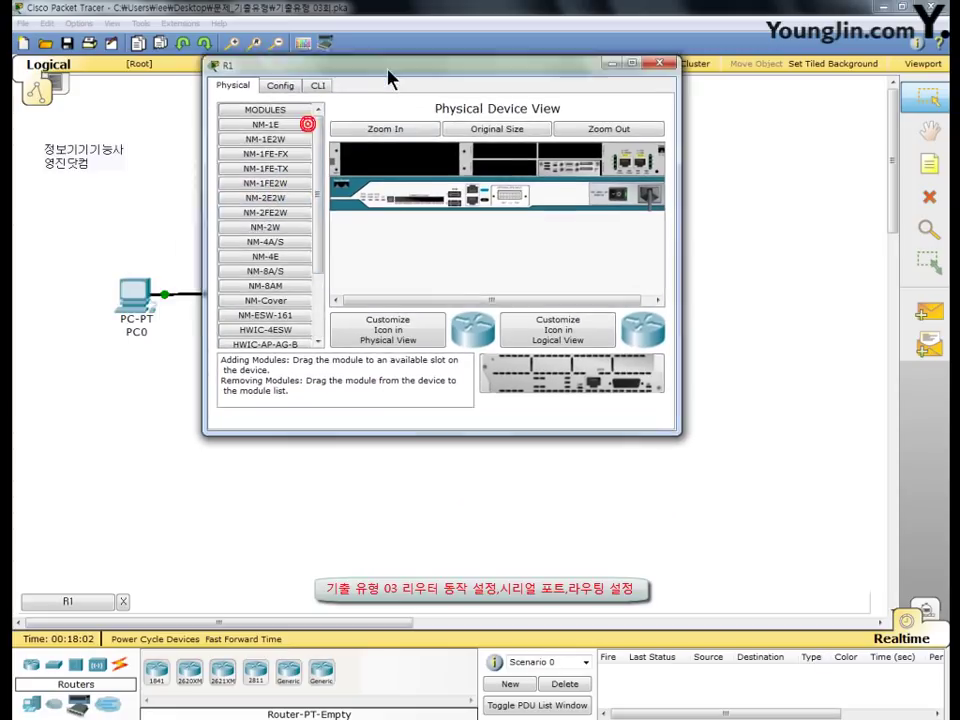
{"action": "left_click", "coordinate": [328, 80]}
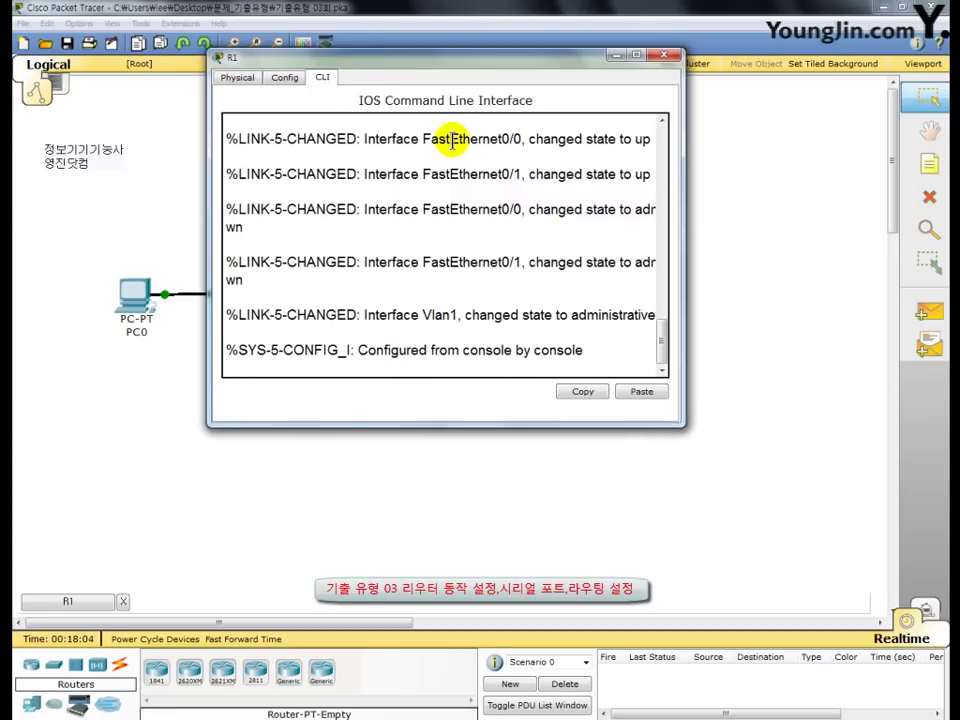
{"action": "key", "text": "Return"}
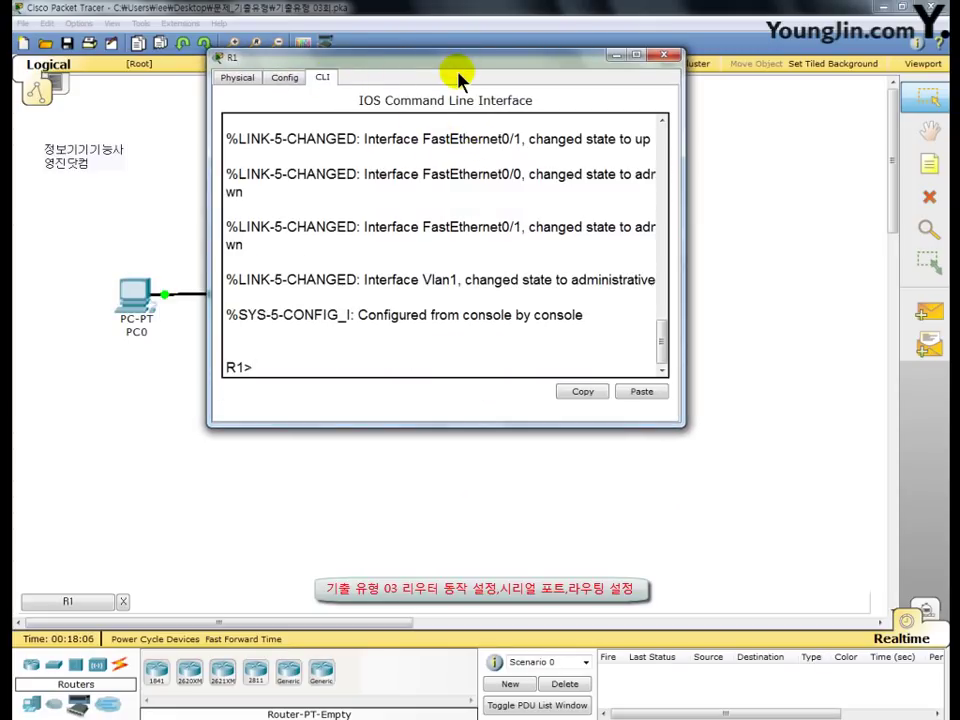
{"action": "type", "text": "en"}
{"action": "key", "text": "Return"}
{"action": "type", "text": "conf t"}
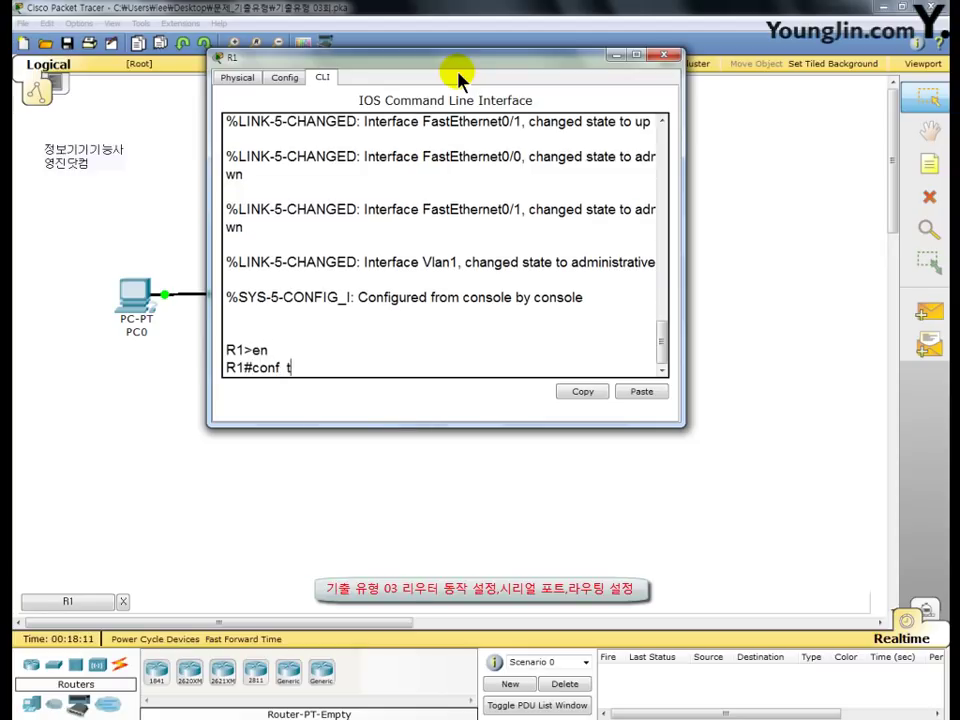
{"action": "key", "text": "Return"}
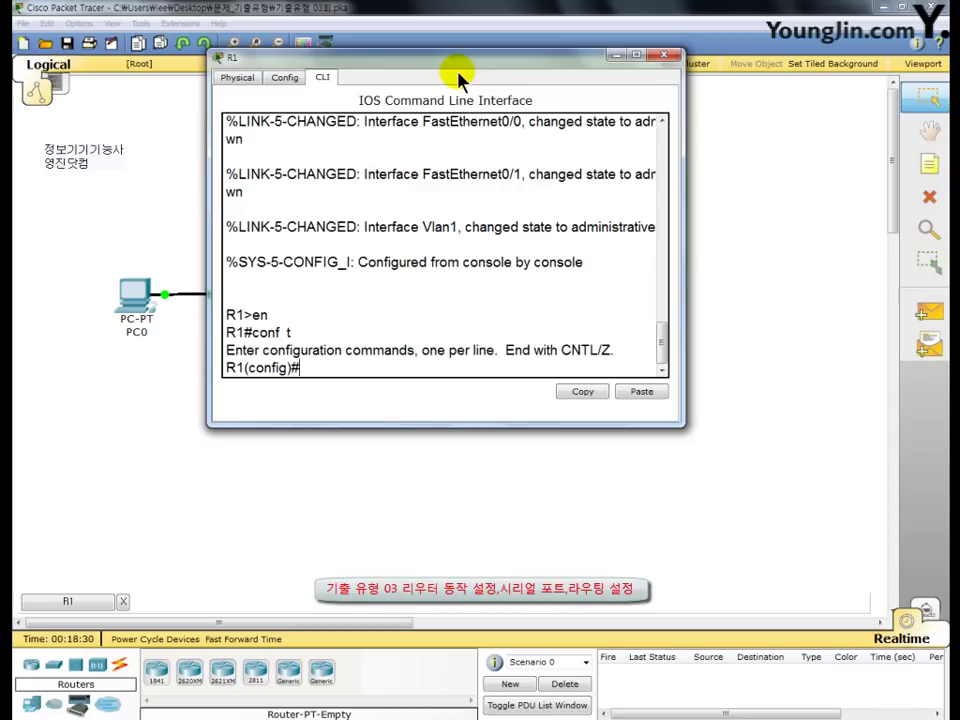
Enable router R1's physical interface f0/0.
{"action": "type", "text": "int  f0/0"}
{"action": "key", "text": "Return"}
{"action": "type", "text": "no sh"}
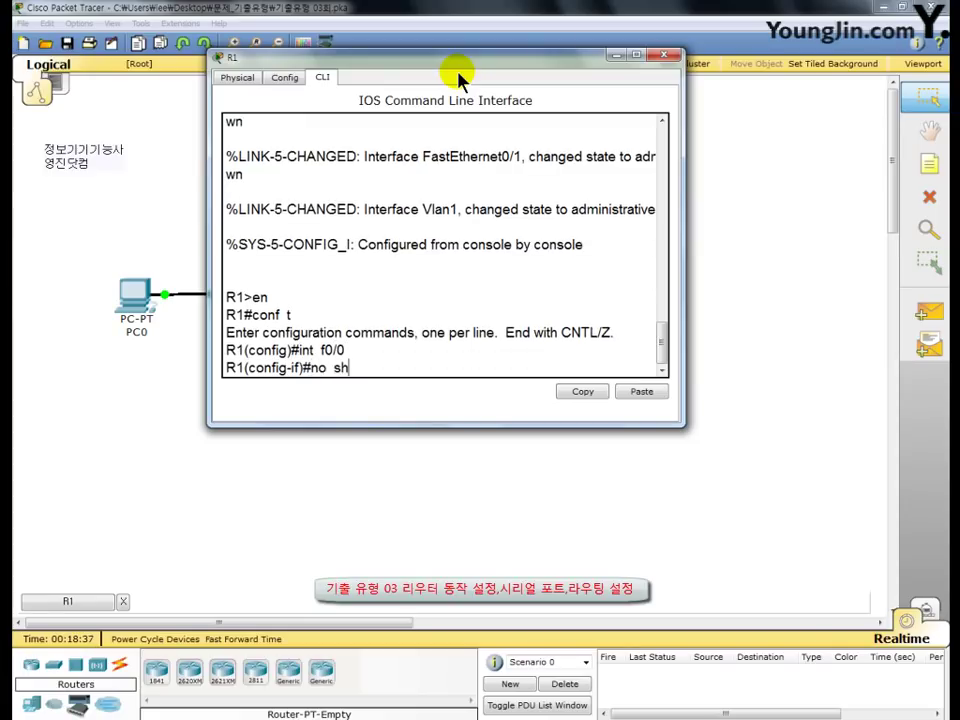
{"action": "key", "text": "Return"}
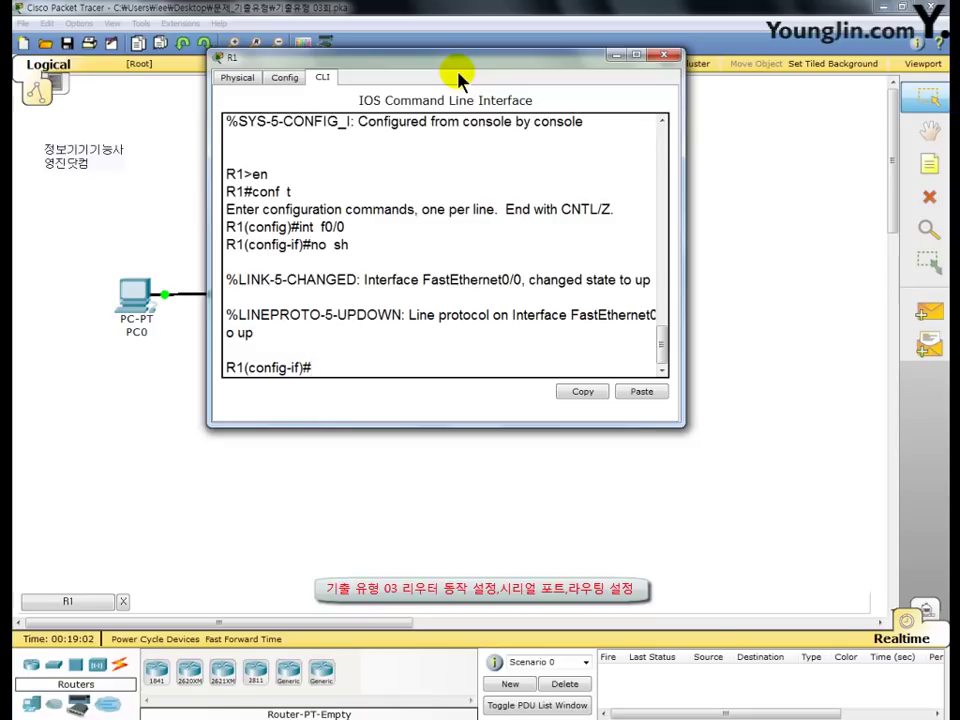
Create R1 subinterface f0/0.10 with dot1Q encapsulation for VLAN 10, IP address 100.63.255.254 and mask 255.192.0.0, and enable it.
{"action": "type", "text": "int f0/0.10"}
{"action": "key", "text": "Return"}
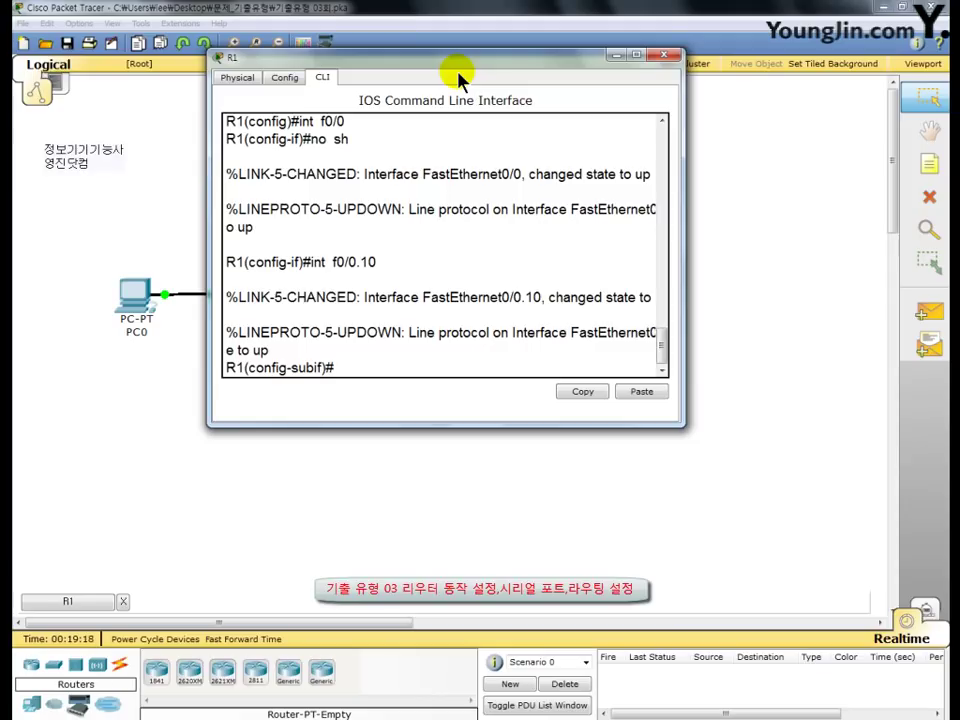
{"action": "type", "text": "en d 10"}
{"action": "key", "text": "Return"}
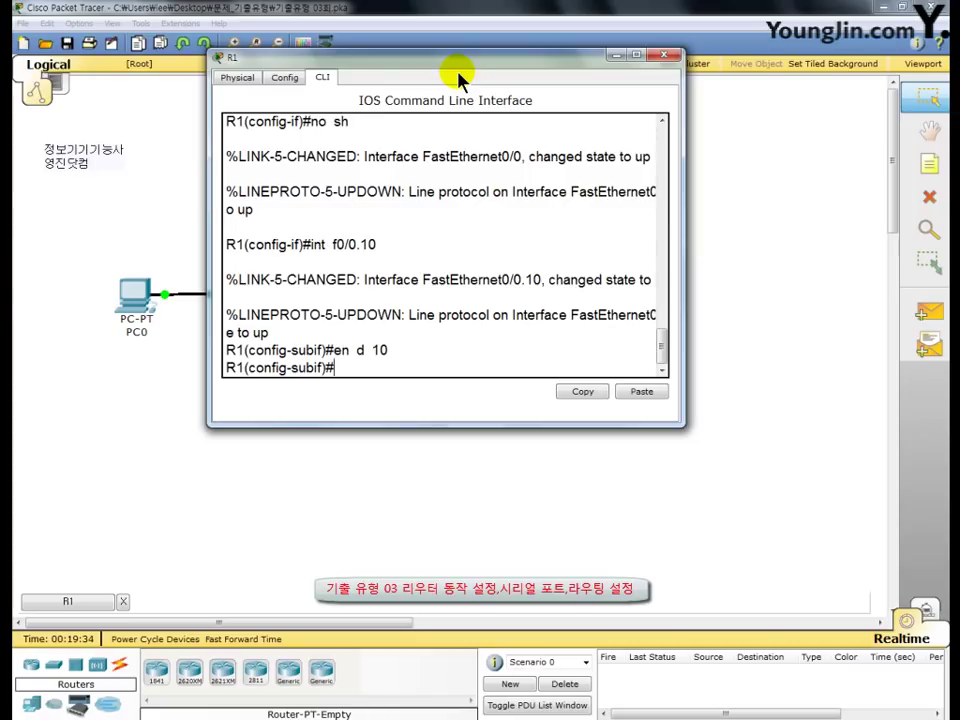
{"action": "type", "text": "ip add 100.63.25"}
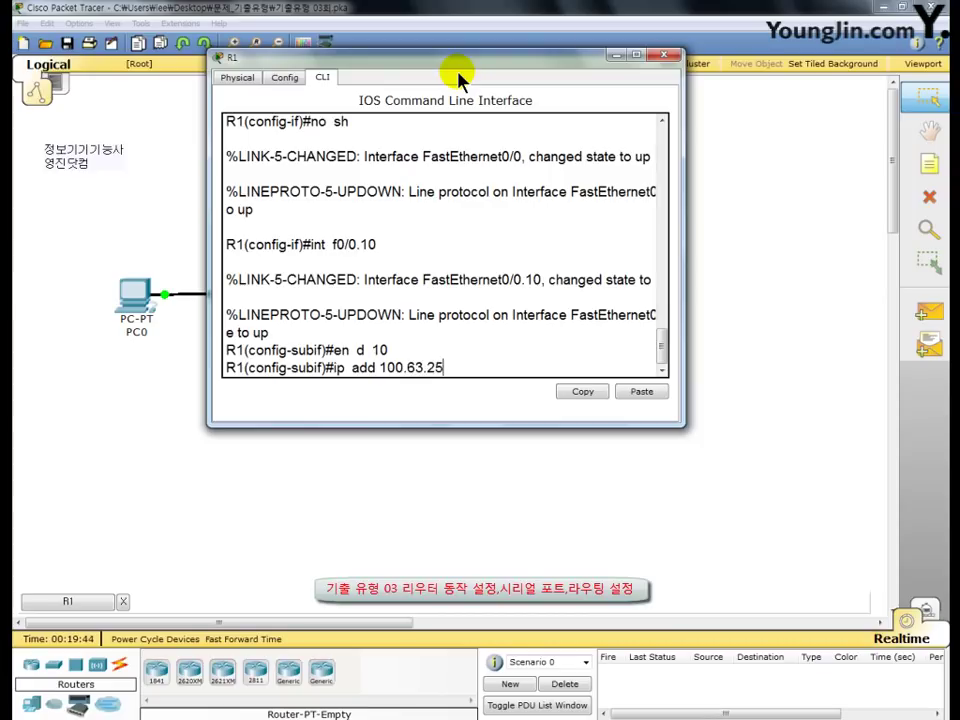
{"action": "type", "text": "5.254 255.192.0.0"}
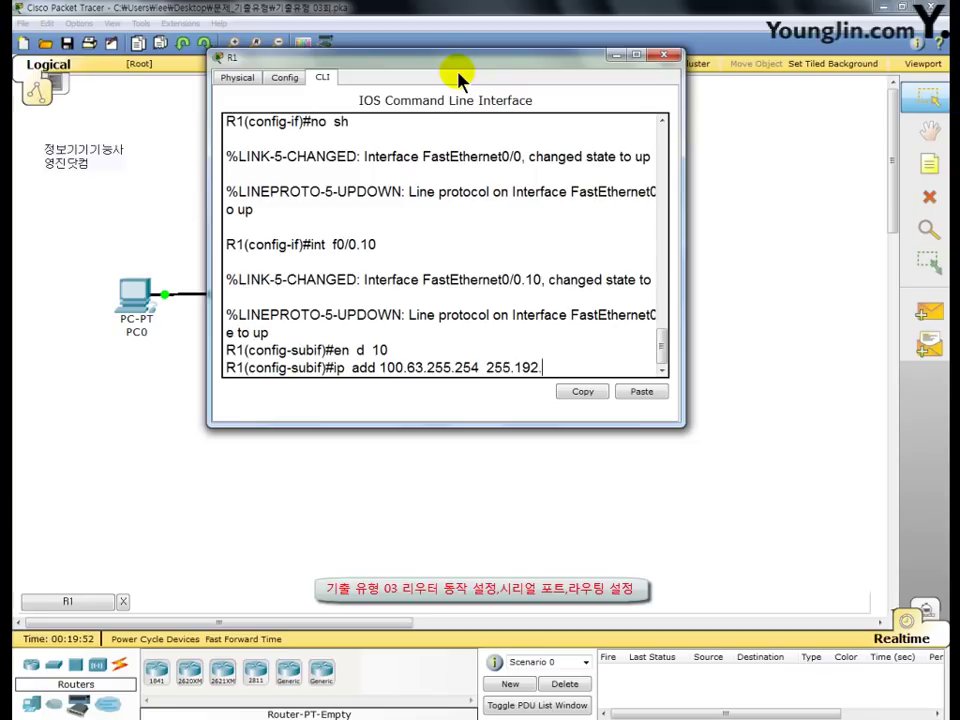
{"action": "key", "text": "Return"}
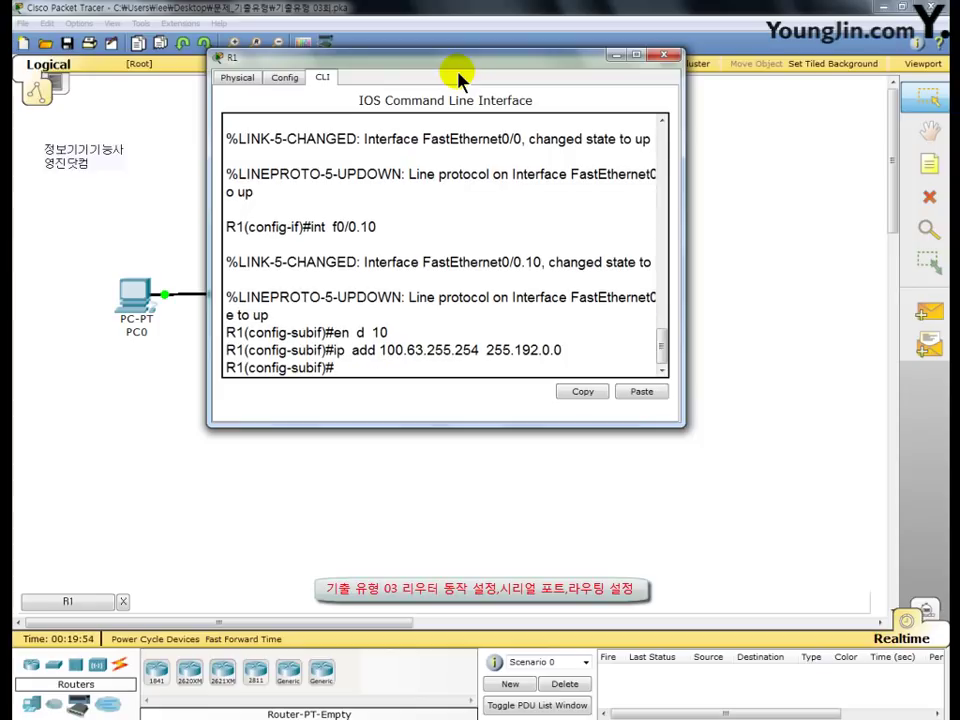
{"action": "type", "text": "no sh"}
{"action": "key", "text": "Return"}
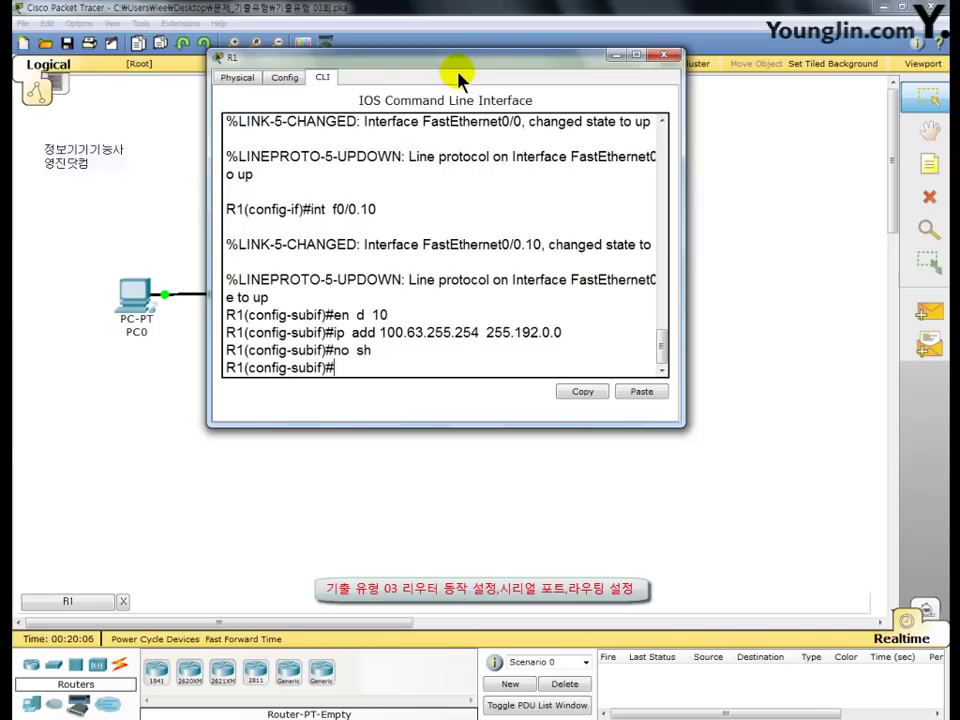
Create R1 subinterface f0/0.20 with dot1Q encapsulation for VLAN 20, IP address 100.191.255.254 and mask 255.192.0.0, and enable it.
{"action": "type", "text": "int  f0/0.20"}
{"action": "key", "text": "Return"}
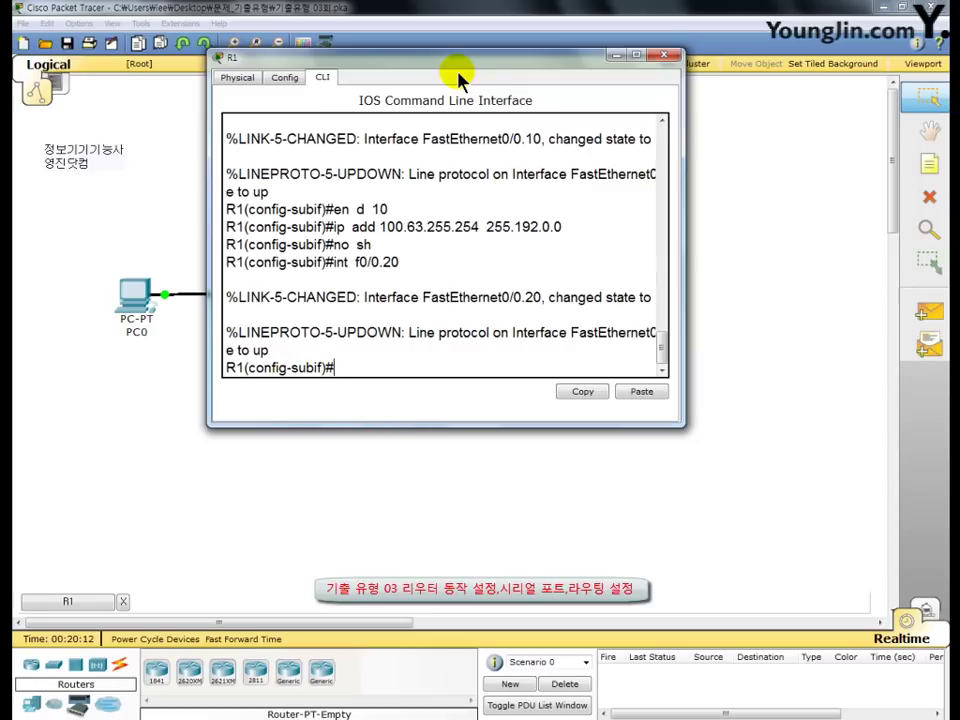
{"action": "type", "text": "en d 20"}
{"action": "key", "text": "Return"}
{"action": "type", "text": "ip"}
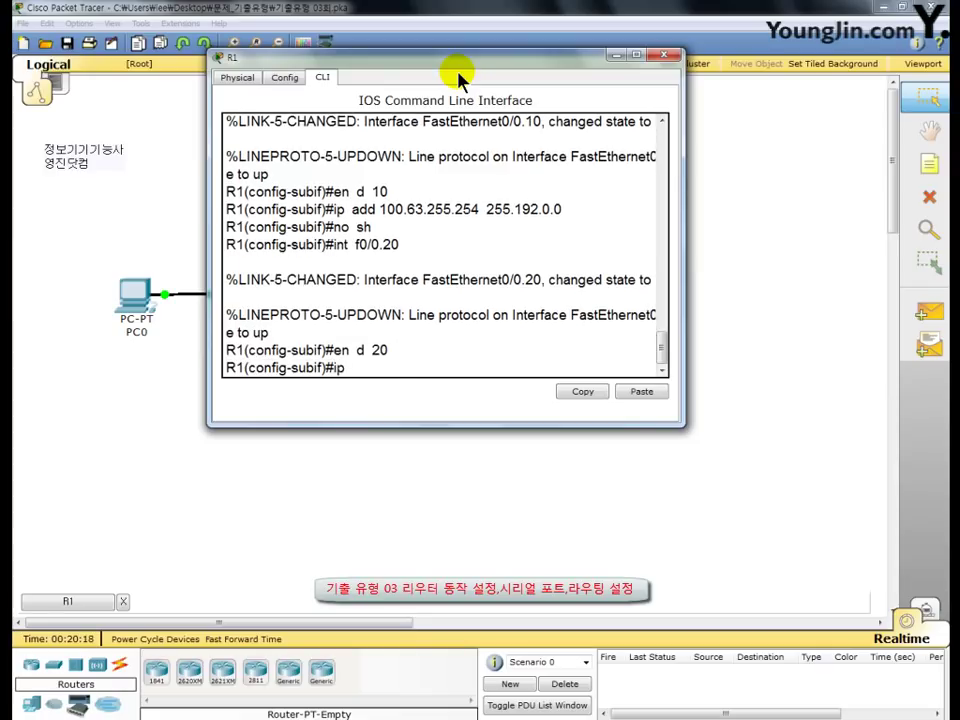
{"action": "type", "text": " add 100.191"}
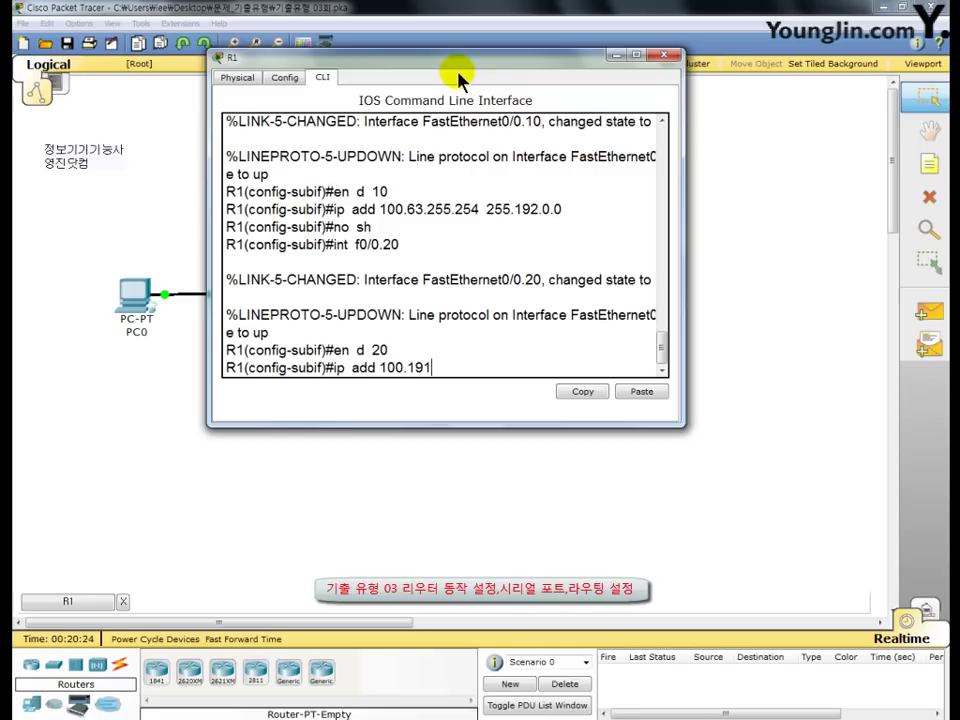
{"action": "type", "text": ".255.254 2"}
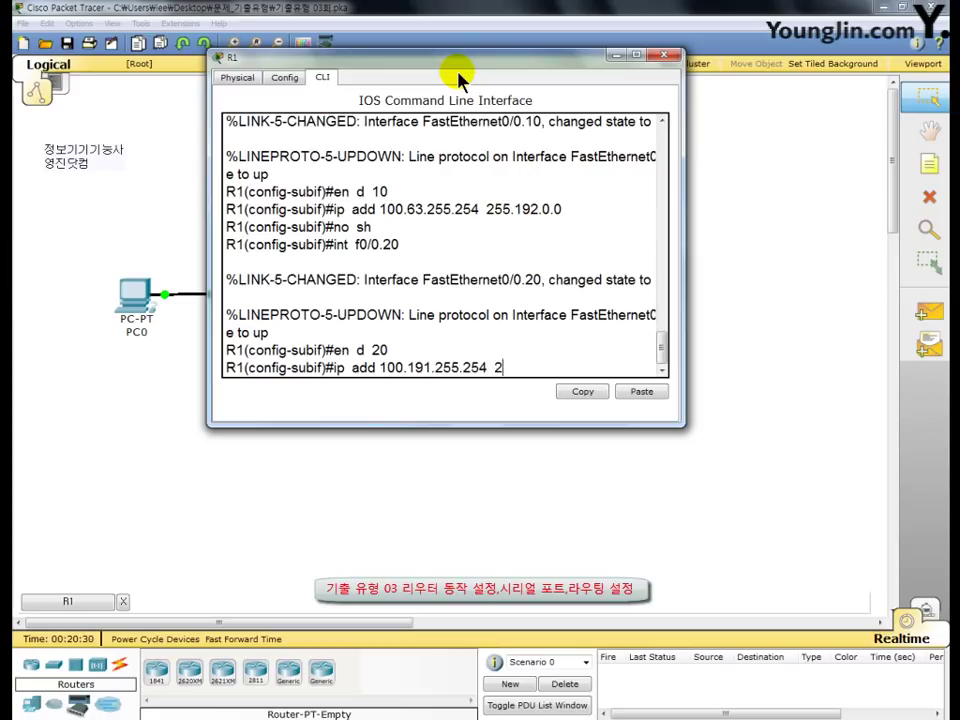
{"action": "type", "text": "55.192.0.0"}
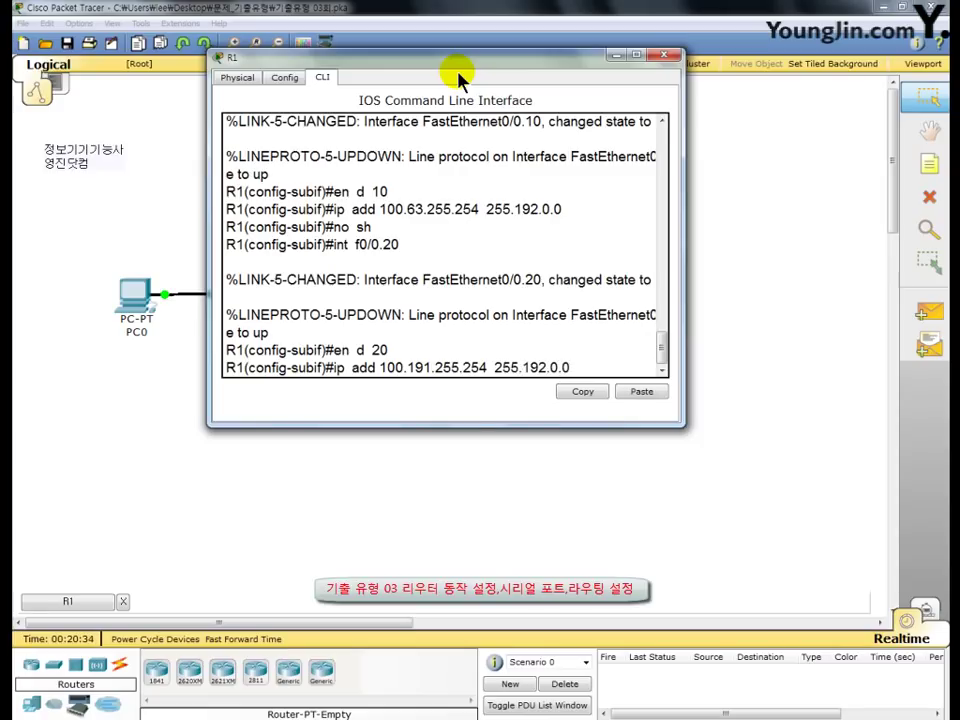
{"action": "key", "text": "Return"}
{"action": "type", "text": "no sh"}
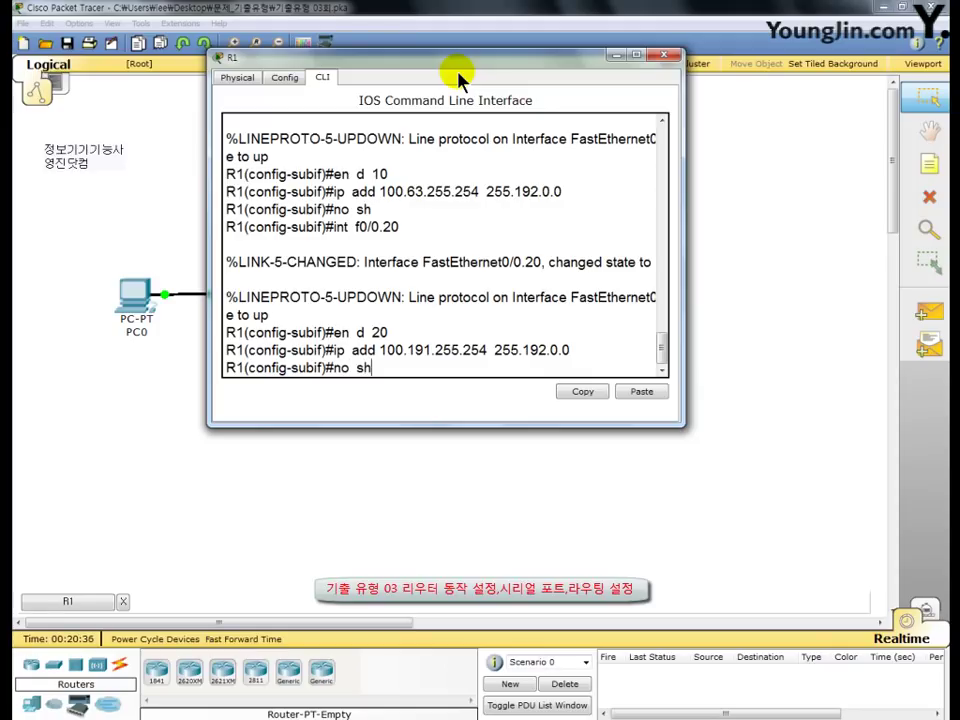
{"action": "key", "text": "Return"}
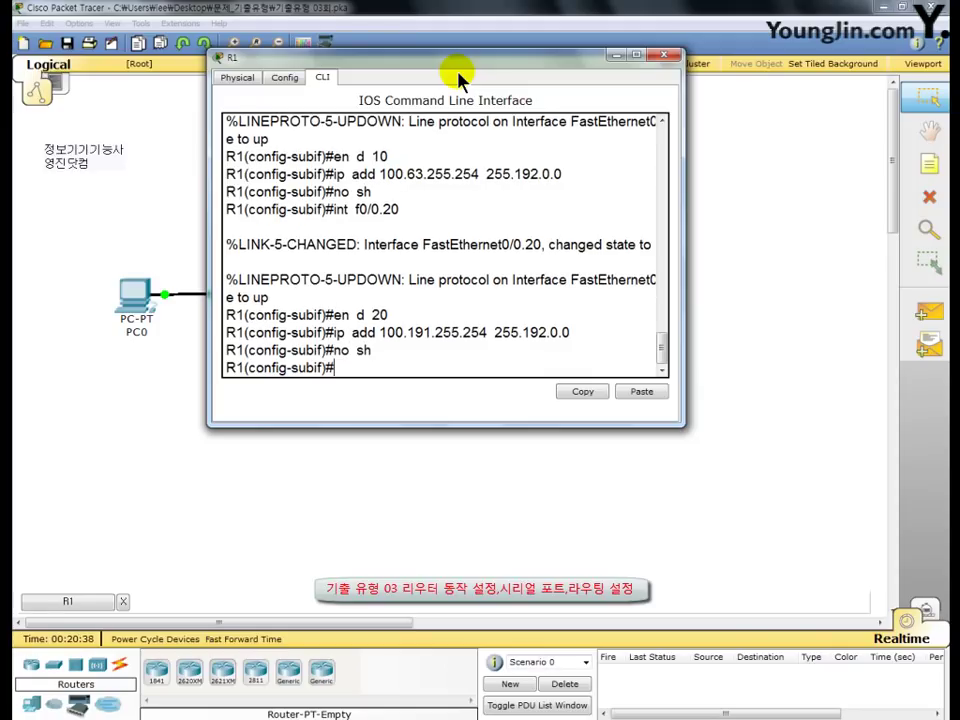
{"action": "key", "text": "F12"}
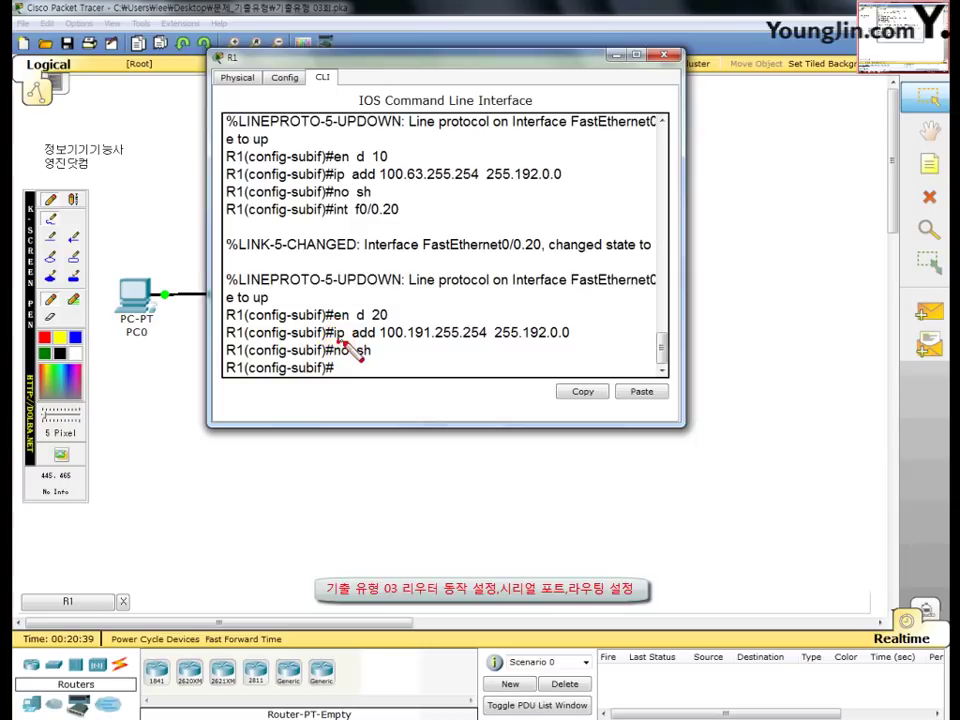
{"action": "left_click_drag", "start_coordinate": [338, 341], "coordinate": [570, 342]}
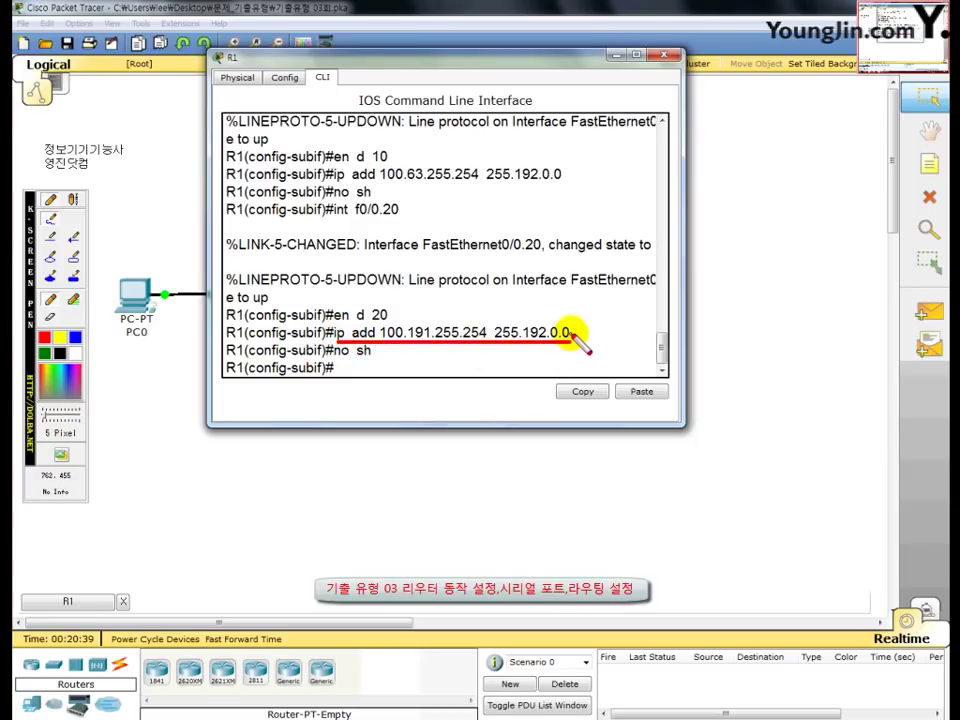
{"action": "left_click_drag", "start_coordinate": [576, 335], "coordinate": [600, 333]}
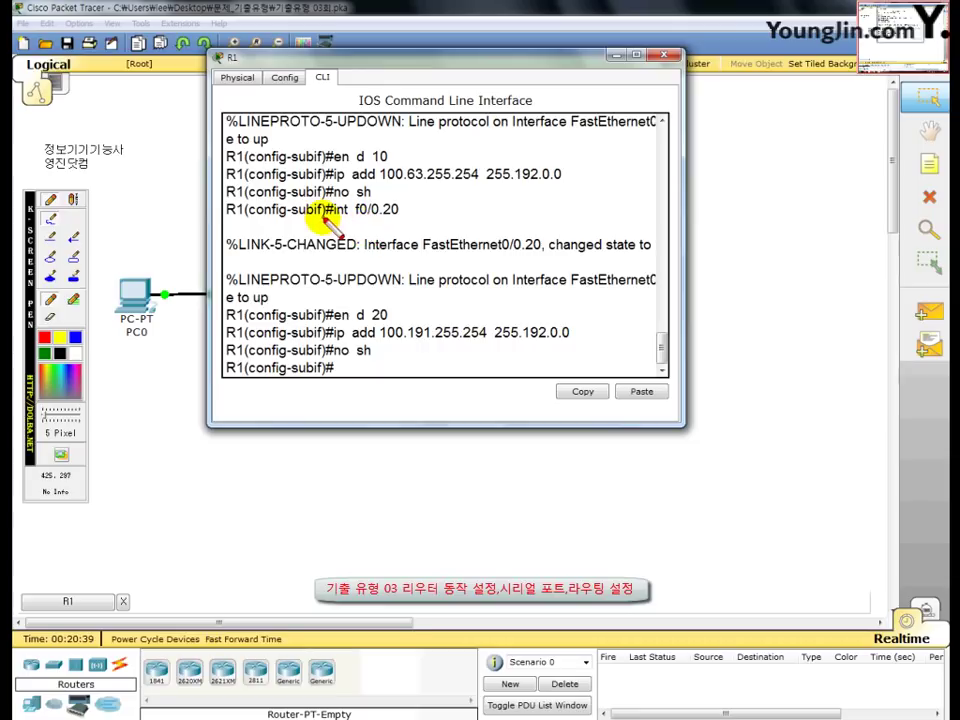
{"action": "left_click_drag", "start_coordinate": [325, 215], "coordinate": [398, 215]}
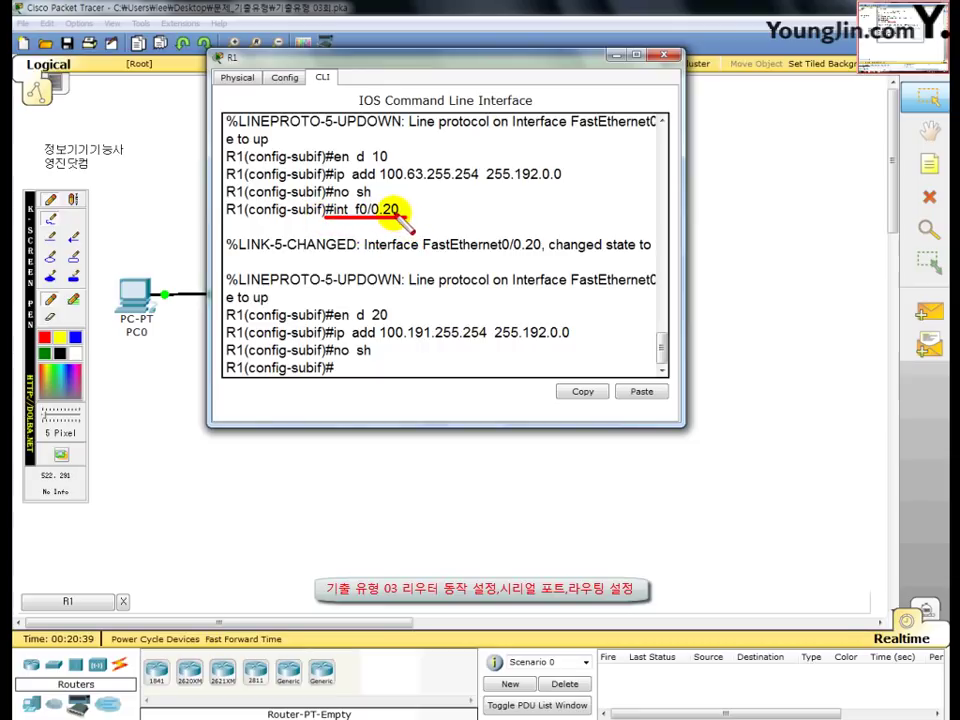
{"action": "left_click_drag", "start_coordinate": [333, 362], "coordinate": [413, 362]}
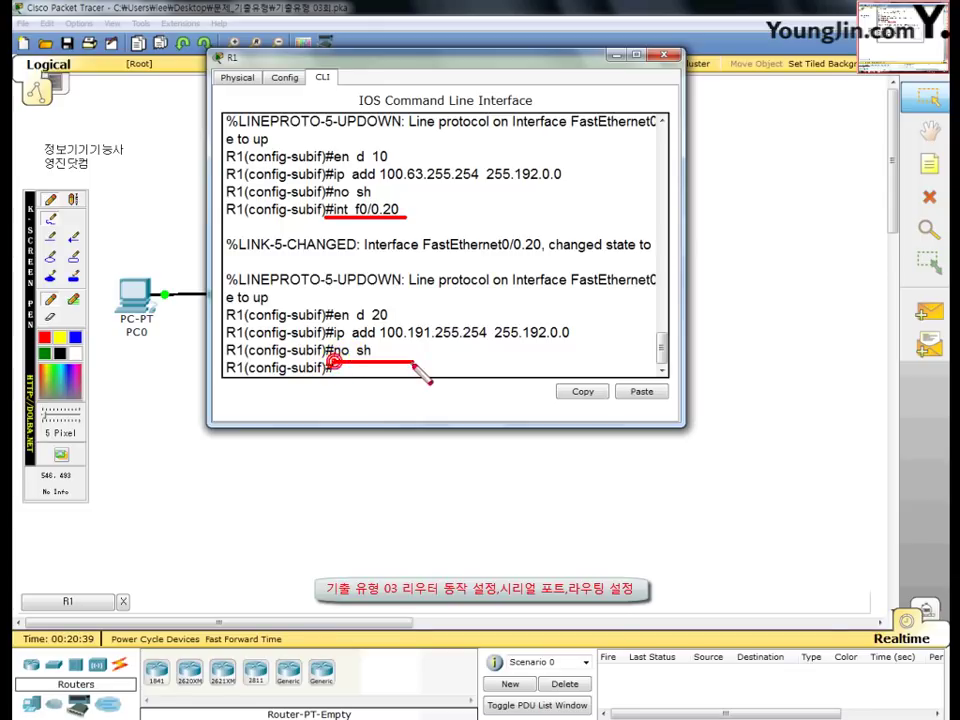
{"action": "mouse_move", "coordinate": [407, 206]}
{"action": "left_mouse_down"}
{"action": "mouse_move", "coordinate": [566, 225]}
{"action": "mouse_move", "coordinate": [565, 352]}
{"action": "left_mouse_up"}
{"action": "left_click_drag", "start_coordinate": [410, 352], "coordinate": [565, 351]}
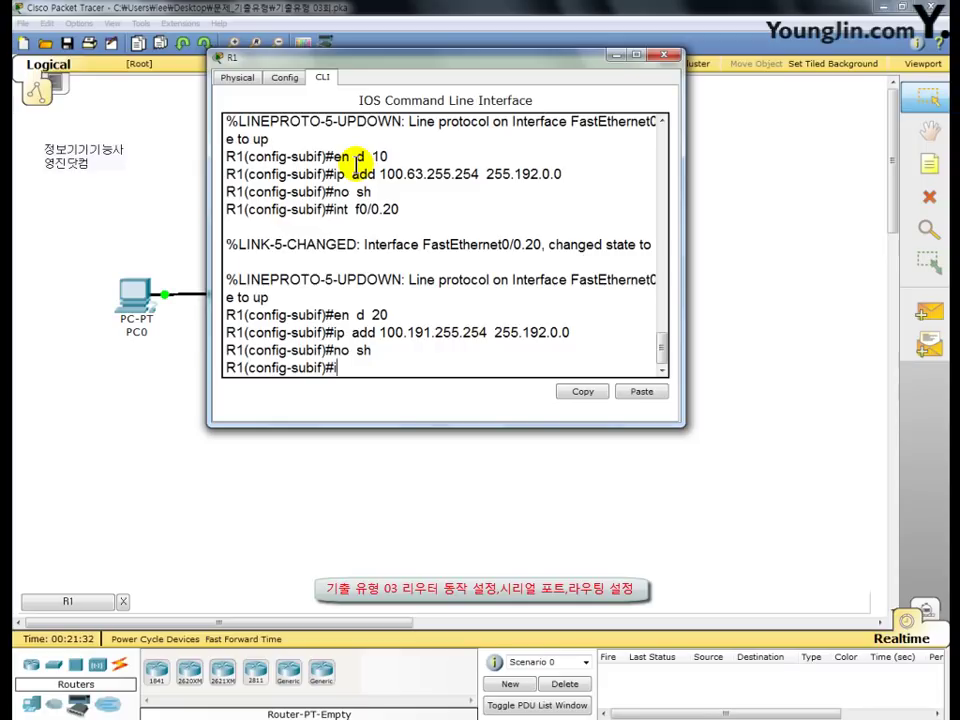
Give R1's serial interface s0/0/0 the IP address 172.30.0.9 with mask 255.255.255.252.
{"action": "type", "text": "int  s0/0/0"}
{"action": "key", "text": "Return"}
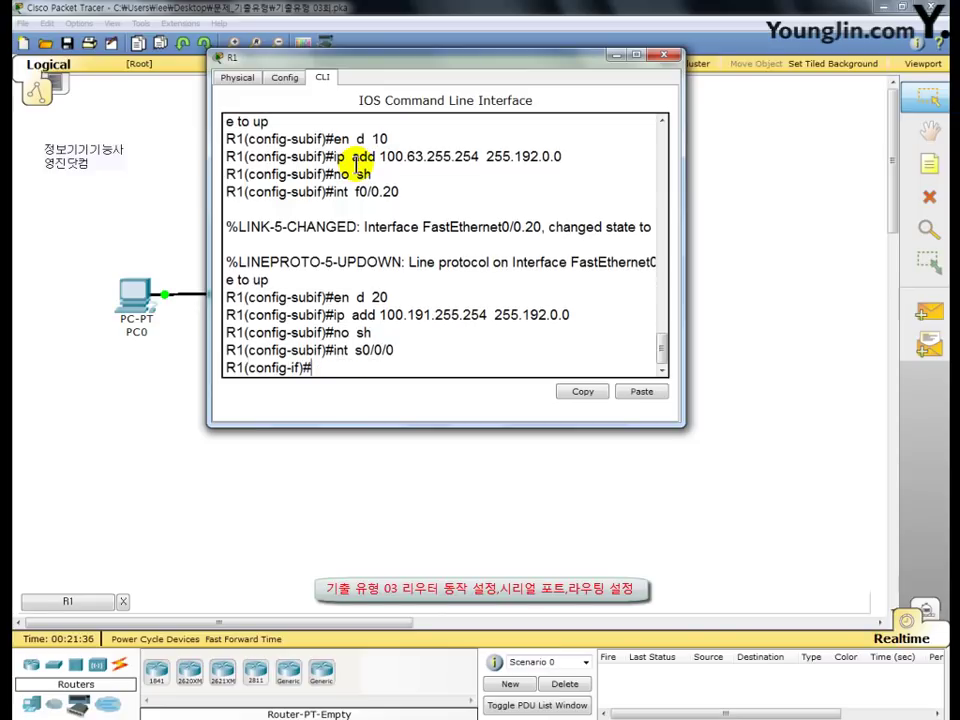
{"action": "type", "text": "ip add 172"}
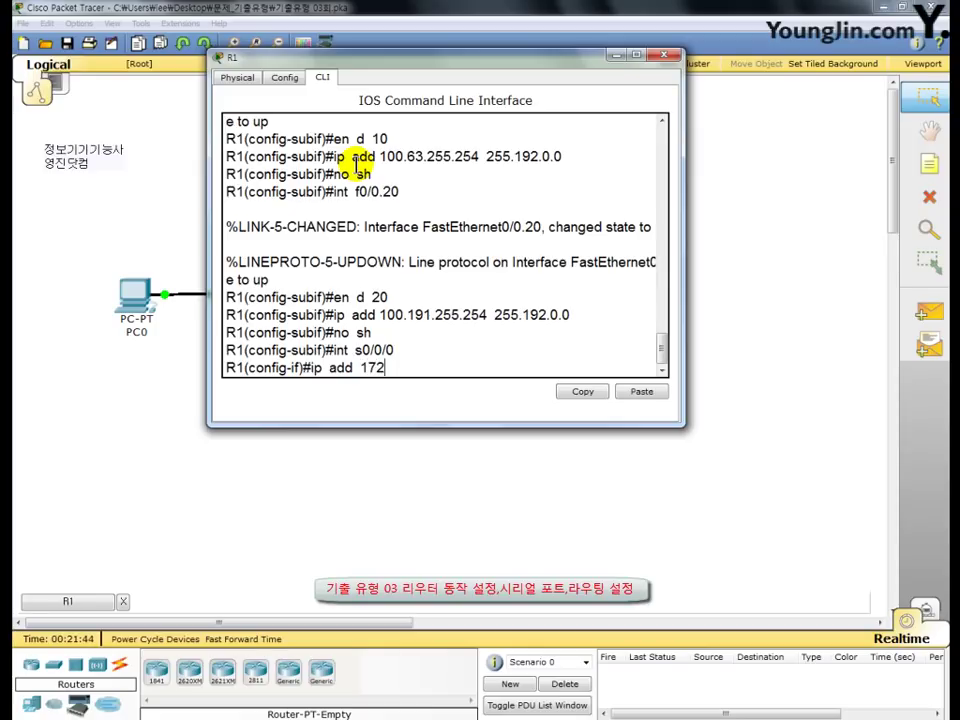
{"action": "type", "text": ".30.0.9"}
{"action": "type", "text": "255."}
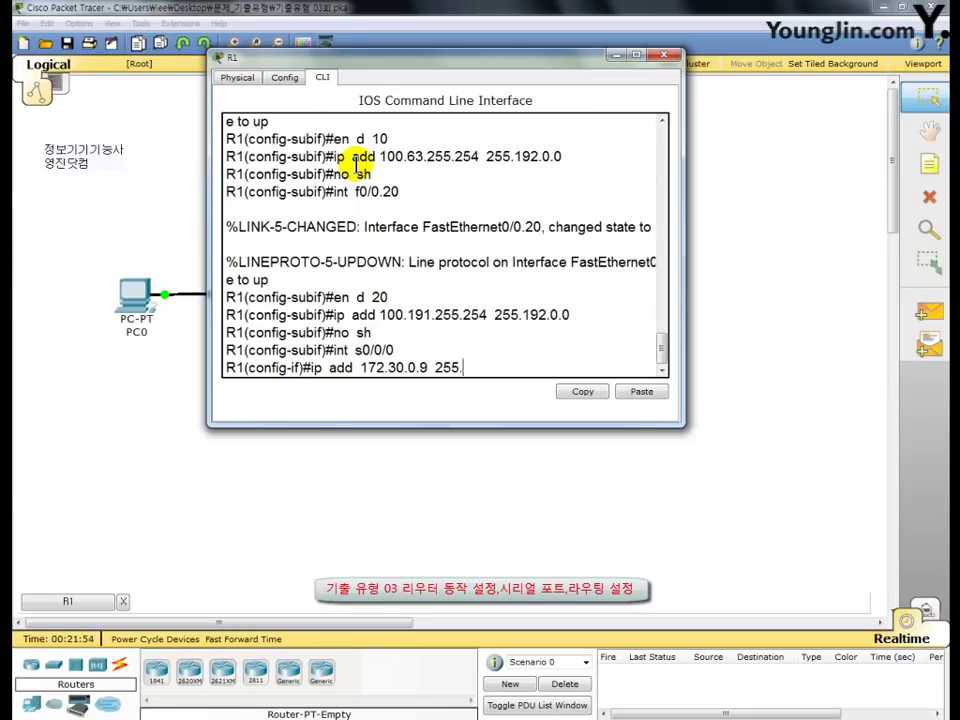
{"action": "type", "text": "255.255.25"}
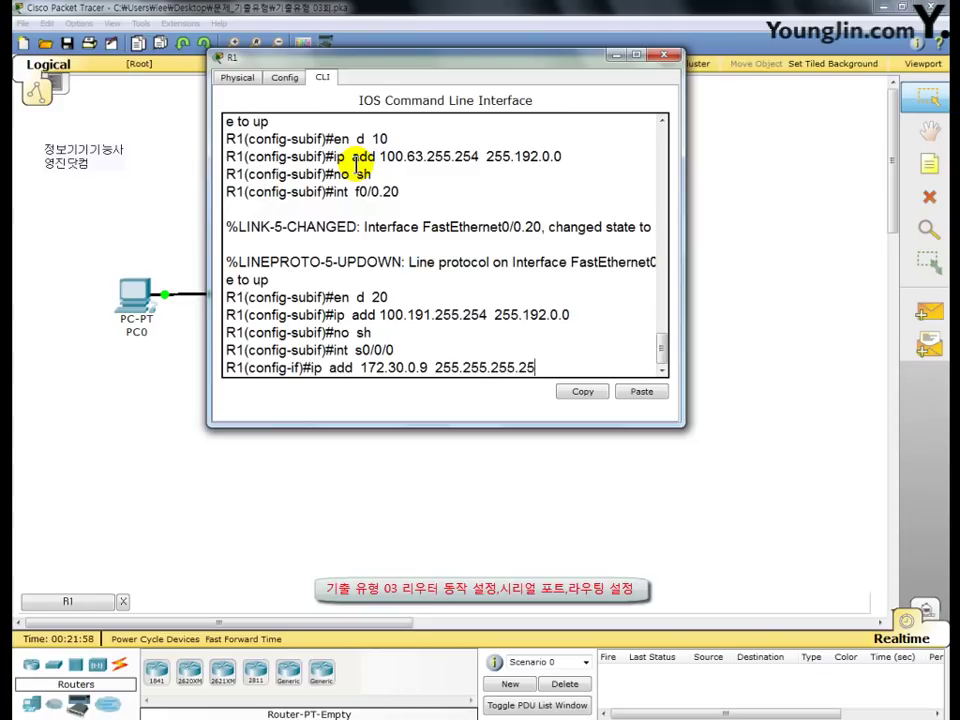
{"action": "type", "text": "2"}
{"action": "key", "text": "Return"}
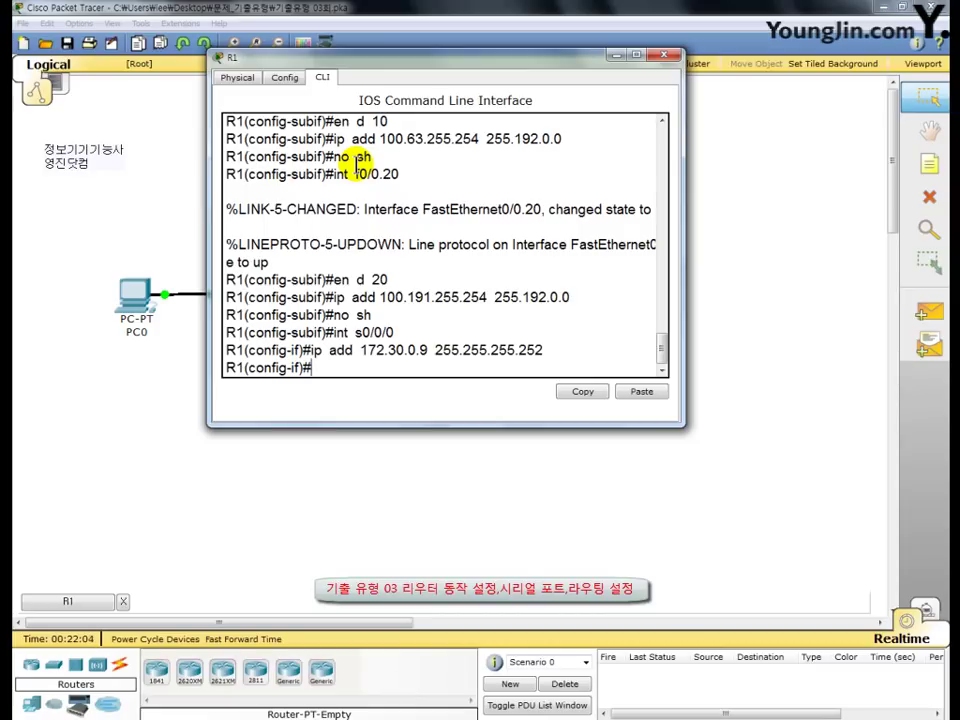
Set the clock rate of R1's serial interface s0/0/0 to 64000 and enable the interface.
{"action": "type", "text": "cl ra 64000"}
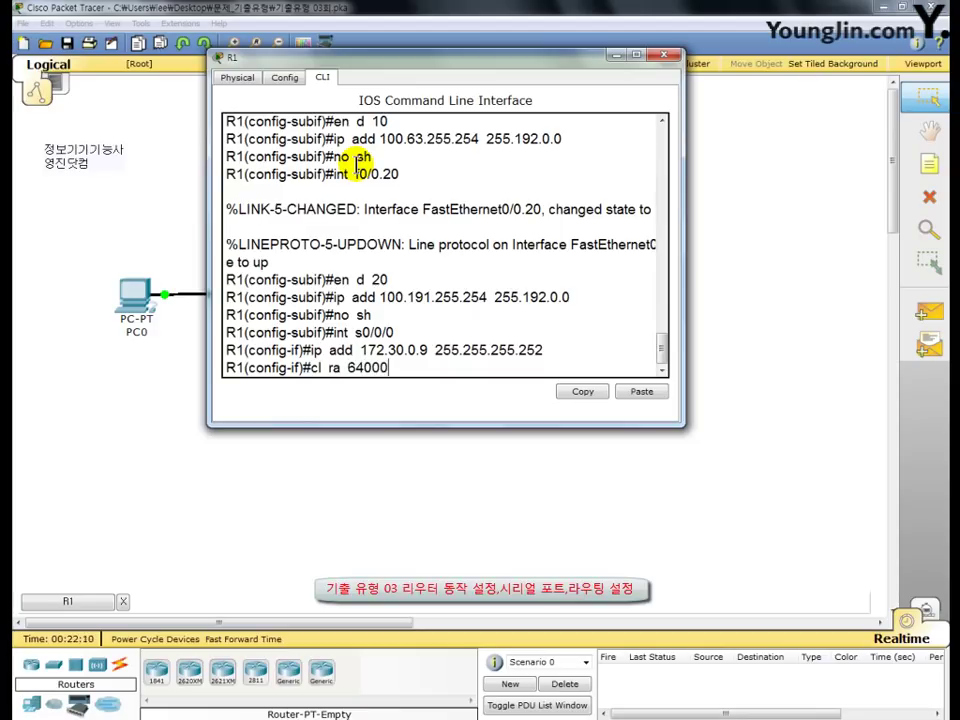
{"action": "key", "text": "Return"}
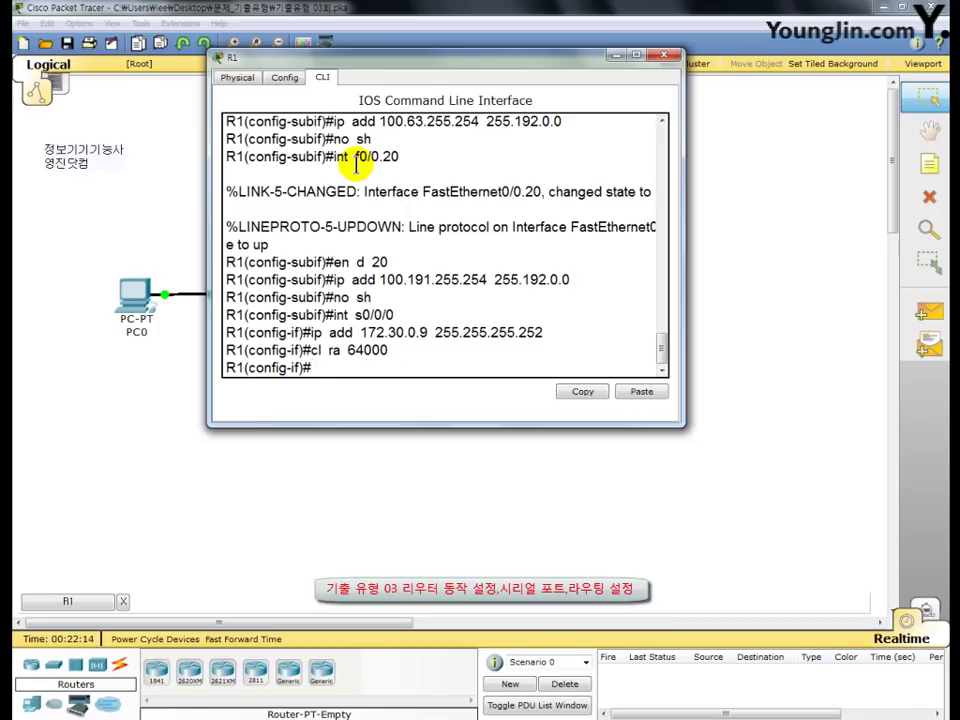
{"action": "type", "text": "no sh"}
{"action": "key", "text": "Return"}
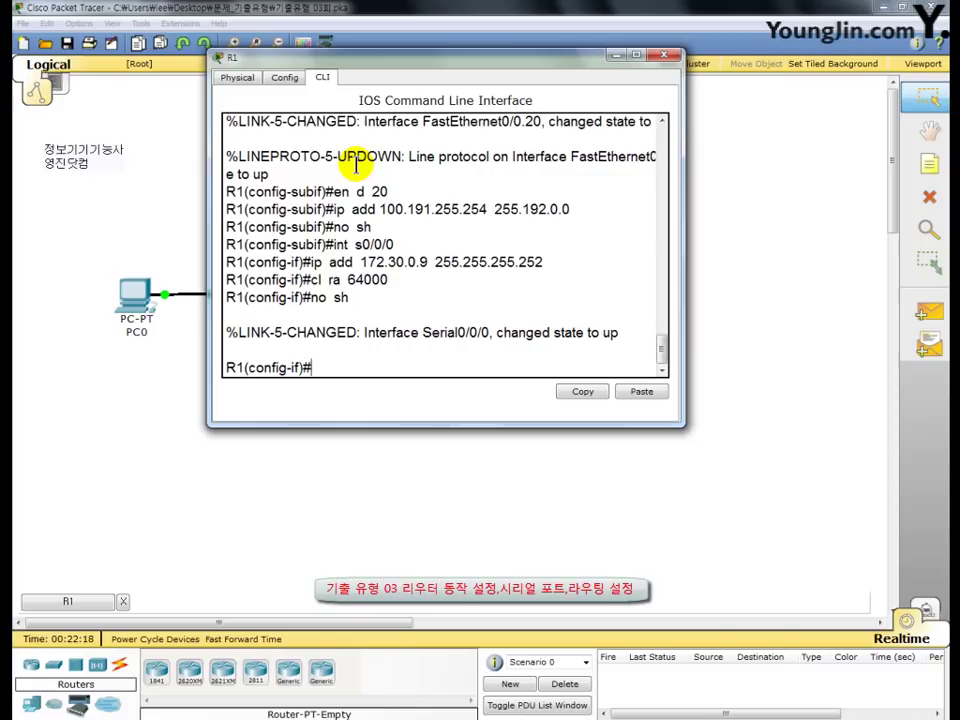
{"action": "left_click_drag", "start_coordinate": [420, 238], "coordinate": [463, 60]}
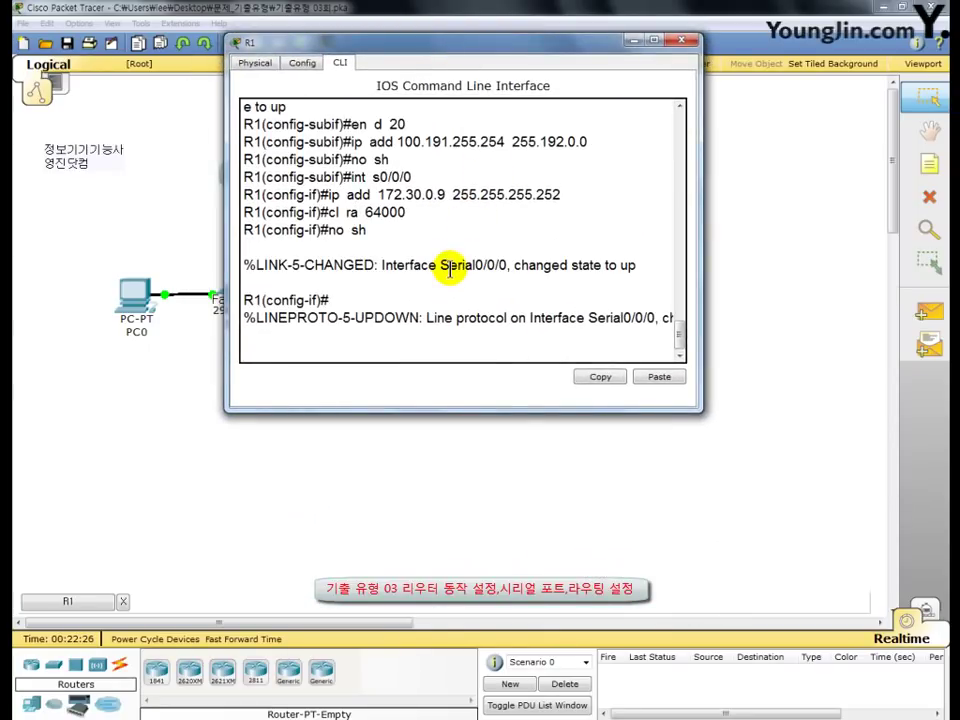
{"action": "left_click_drag", "start_coordinate": [335, 203], "coordinate": [468, 204]}
{"action": "left_click_drag", "start_coordinate": [332, 221], "coordinate": [406, 220]}
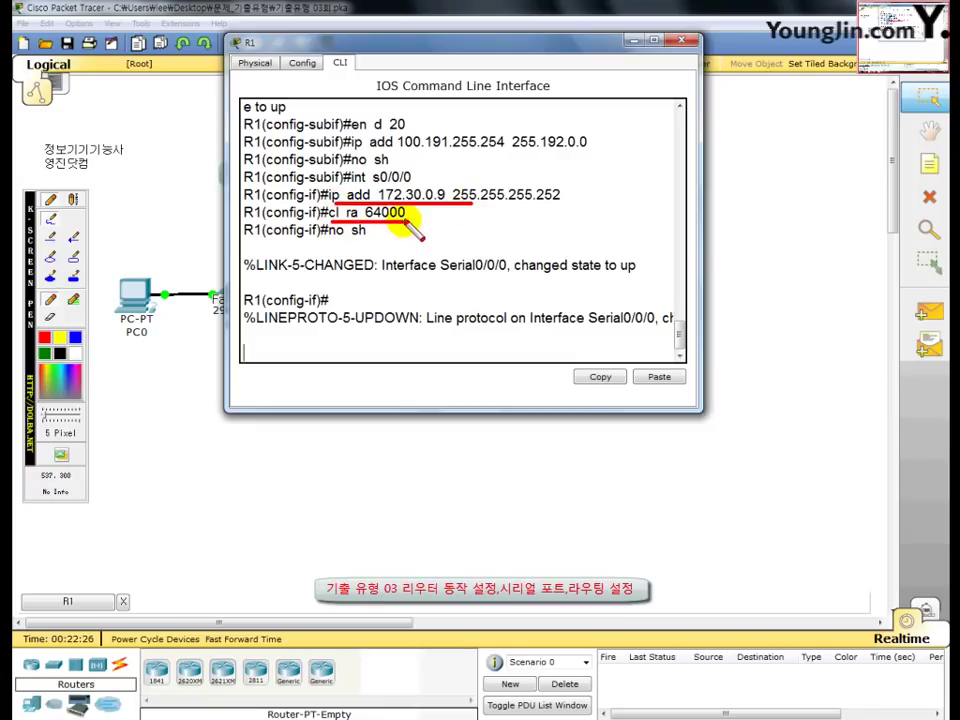
{"action": "left_click_drag", "start_coordinate": [332, 239], "coordinate": [381, 240]}
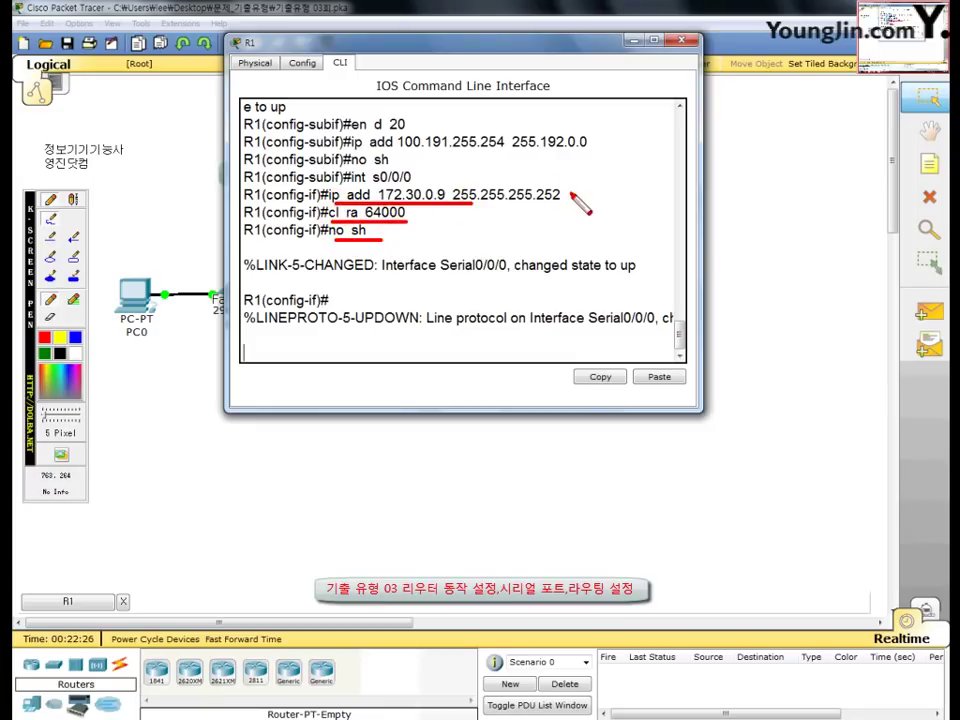
{"action": "mouse_move", "coordinate": [586, 195]}
{"action": "left_mouse_down"}
{"action": "mouse_move", "coordinate": [590, 240]}
{"action": "mouse_move", "coordinate": [335, 240]}
{"action": "left_mouse_up"}
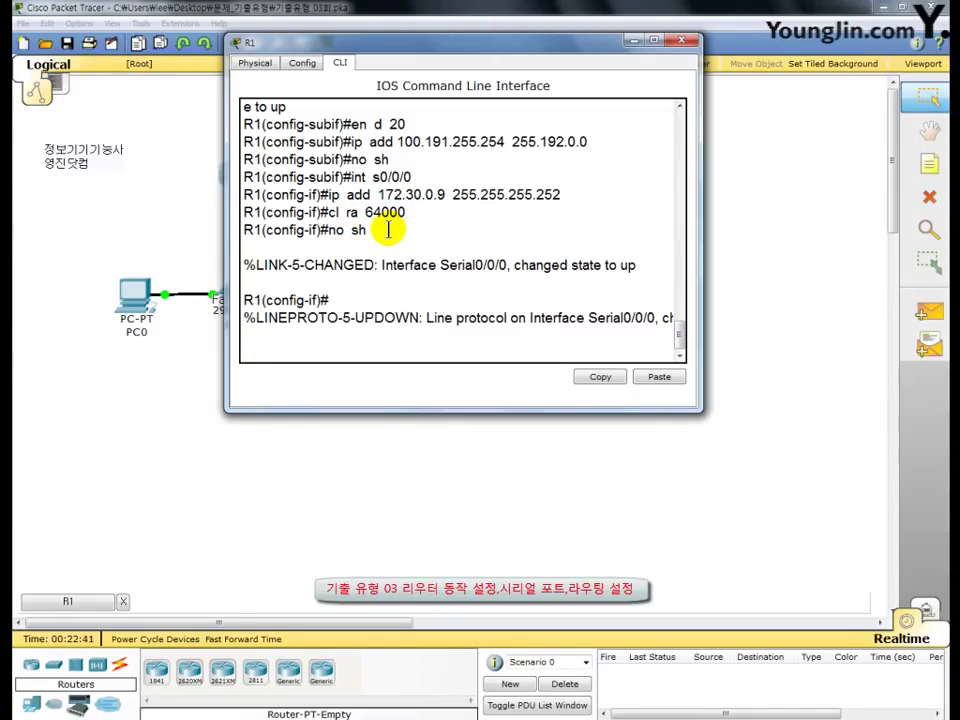
Add a static route on R1 to network 192.168.1.0 with mask 255.255.255.0 via next hop 172.30.0.10, and close R1's window.
{"action": "key", "text": "Return"}
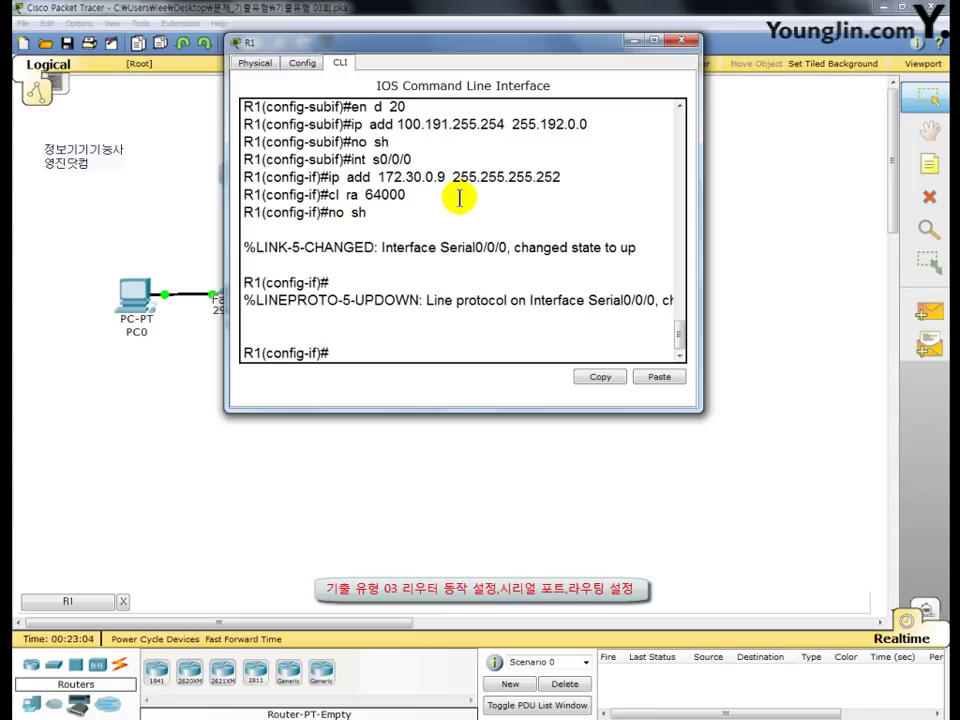
{"action": "type", "text": "ip rou 192.168.1.0"}
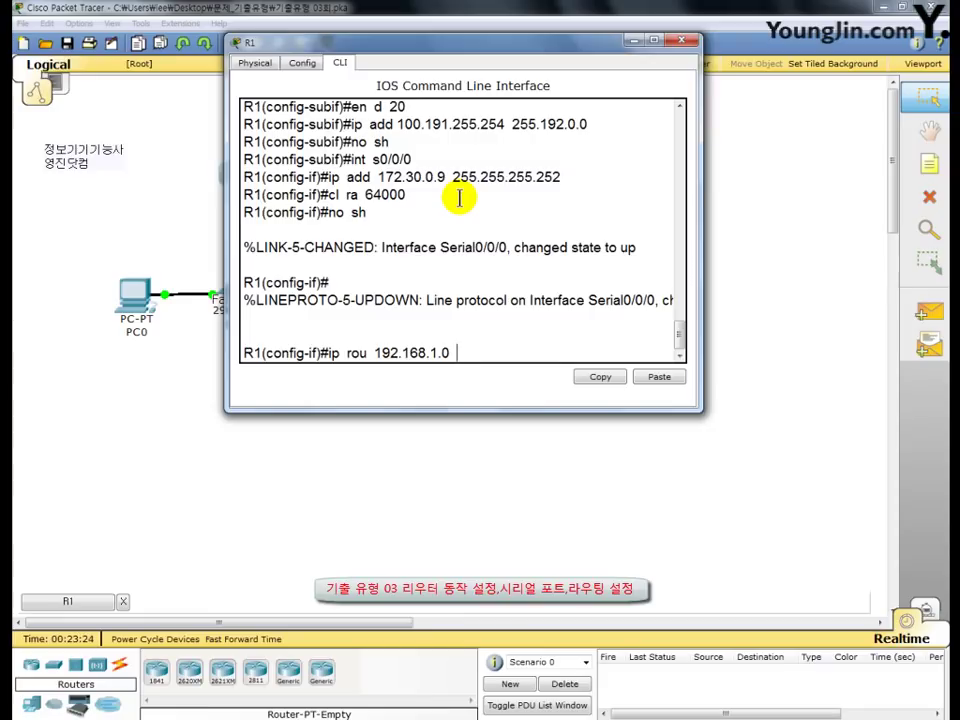
{"action": "type", "text": " 255.255.255.0"}
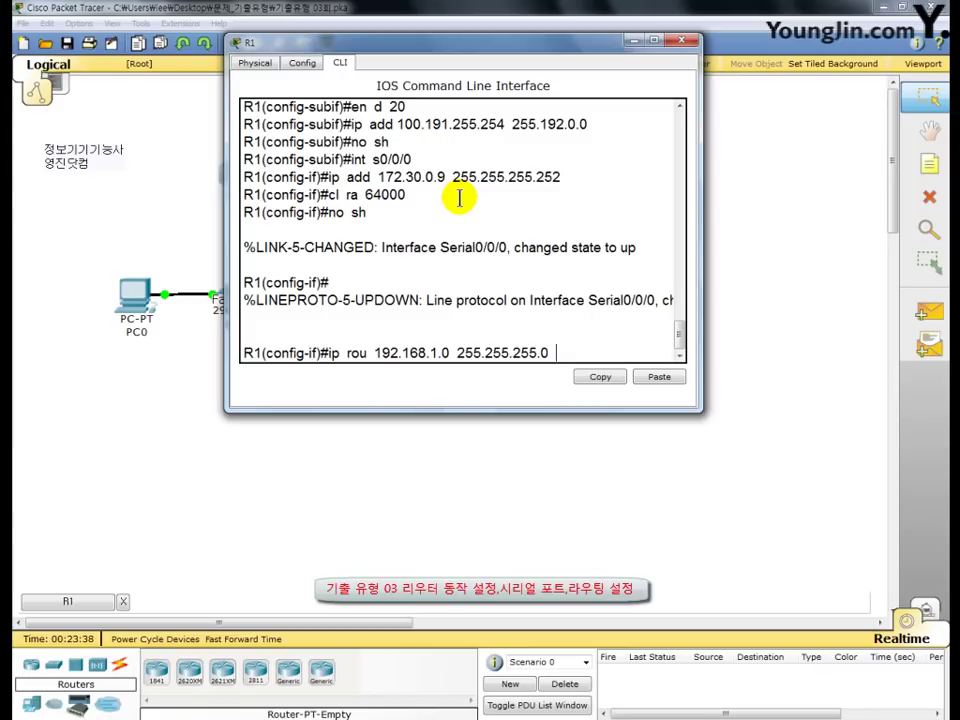
{"action": "type", "text": "172.30.0.10"}
{"action": "key", "text": "Return"}
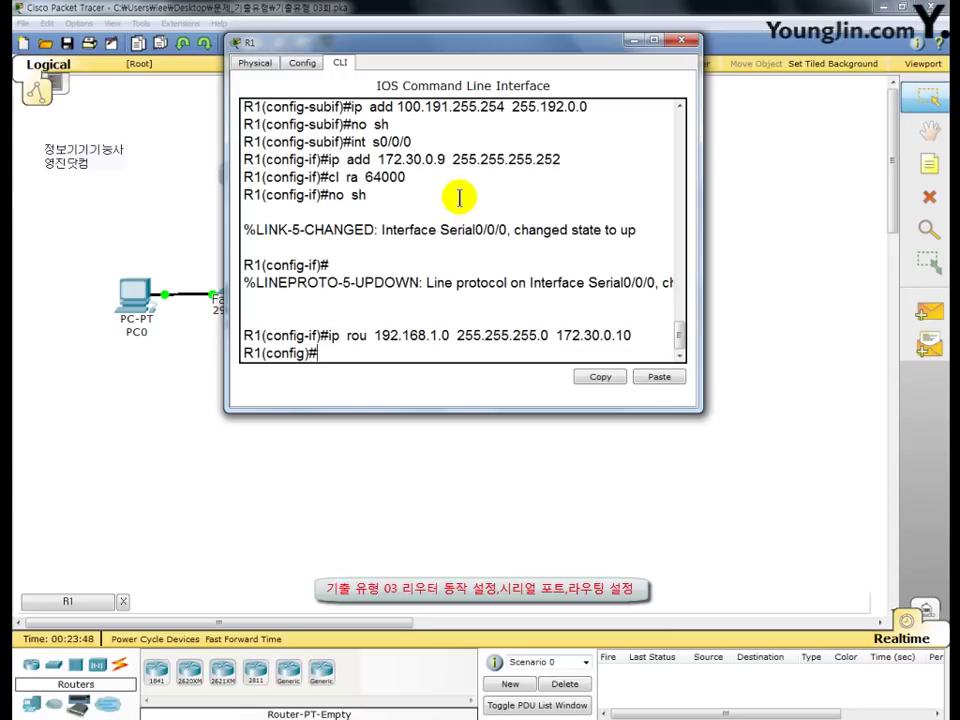
{"action": "left_click", "coordinate": [683, 42]}
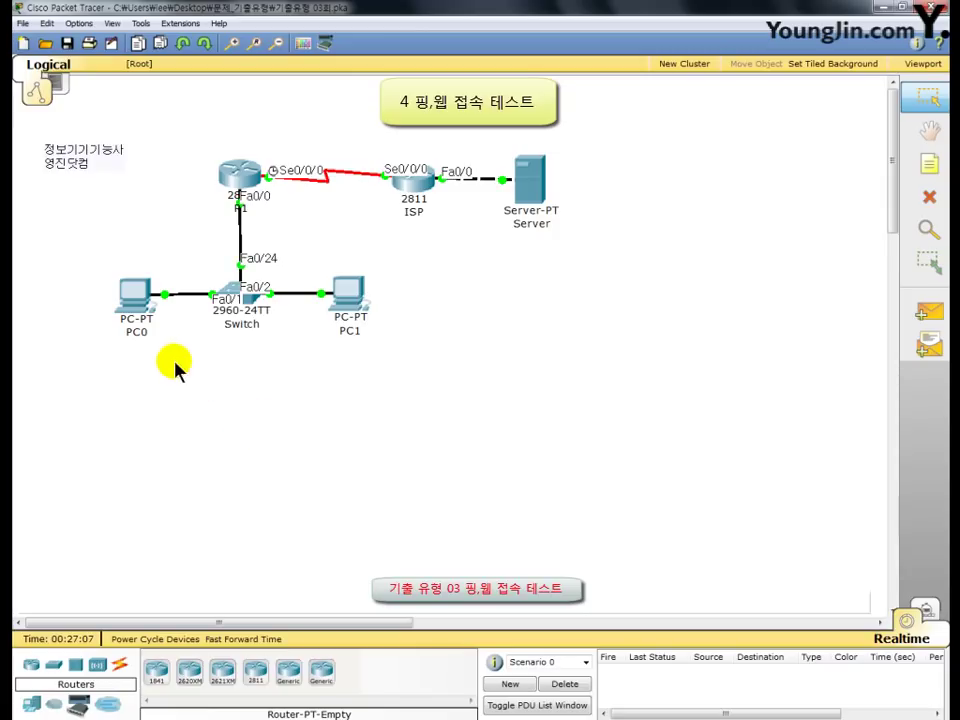
Ping 192.168.1.10 from PC0's command prompt to test its connection to the server, and close the prompt.
{"action": "left_click", "coordinate": [137, 298]}
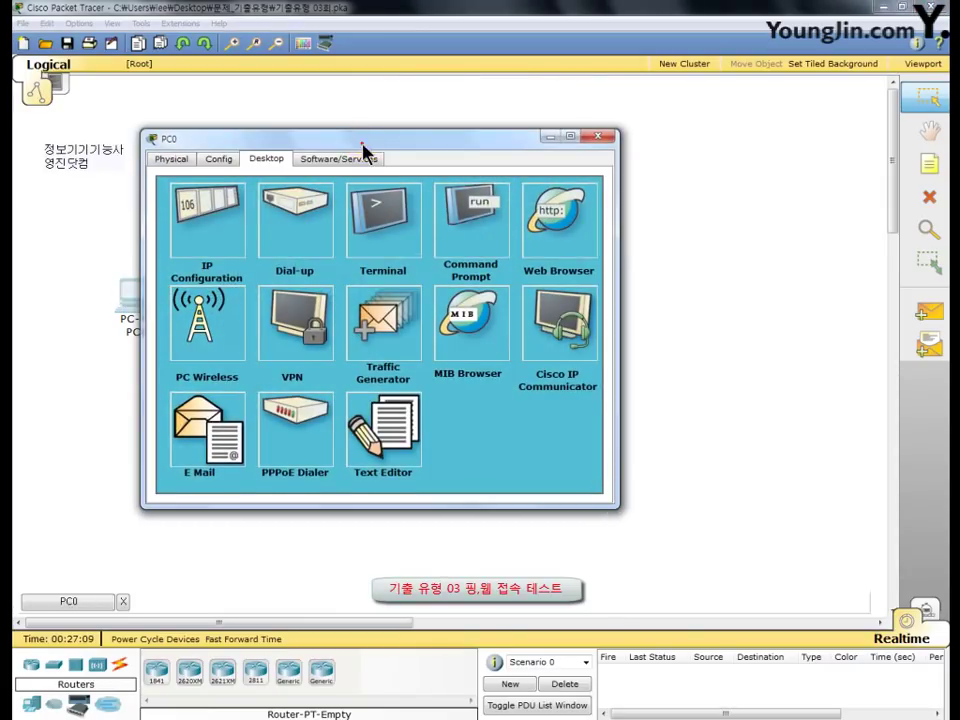
{"action": "left_click_drag", "start_coordinate": [364, 148], "coordinate": [368, 85]}
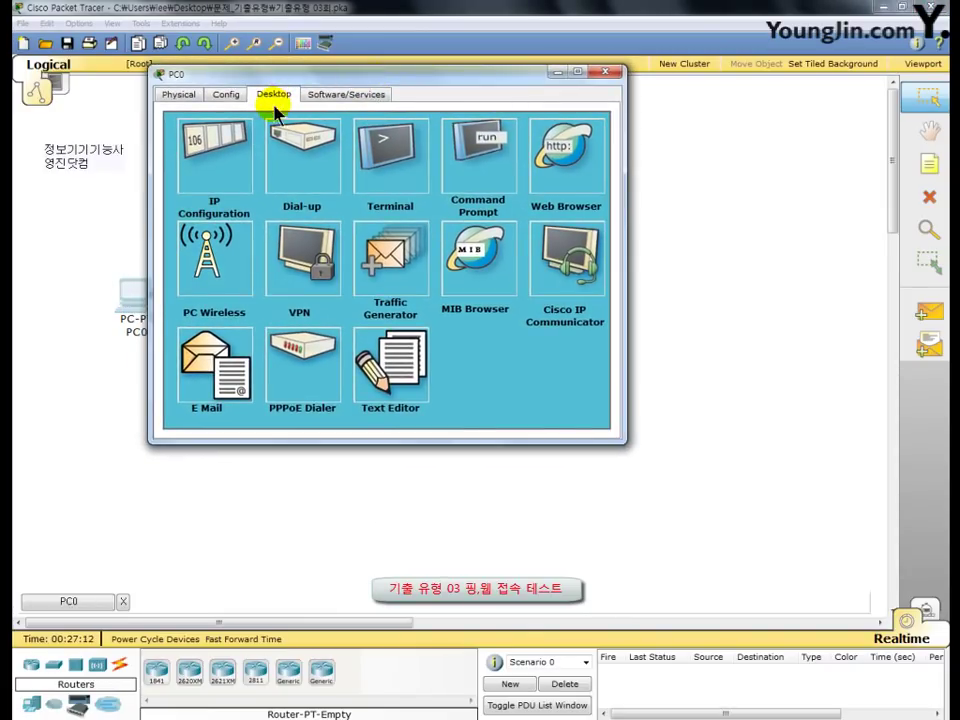
{"action": "left_click", "coordinate": [482, 161]}
{"action": "left_click_drag", "start_coordinate": [428, 79], "coordinate": [494, 61]}
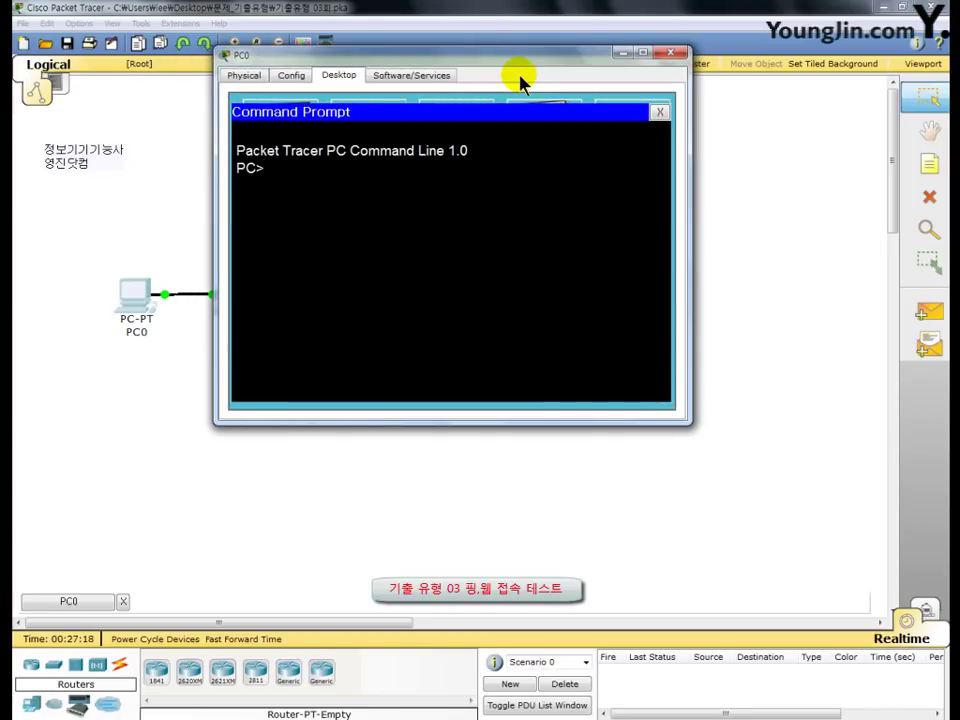
{"action": "type", "text": "ping"}
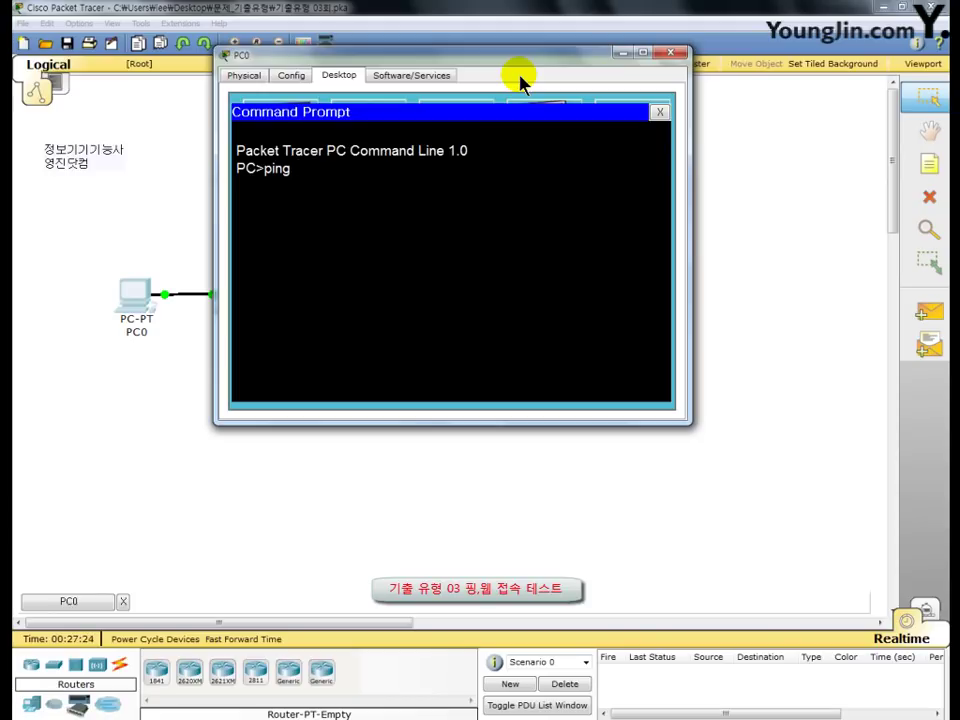
{"action": "type", "text": "  192.168.1.10"}
{"action": "key", "text": "Return"}
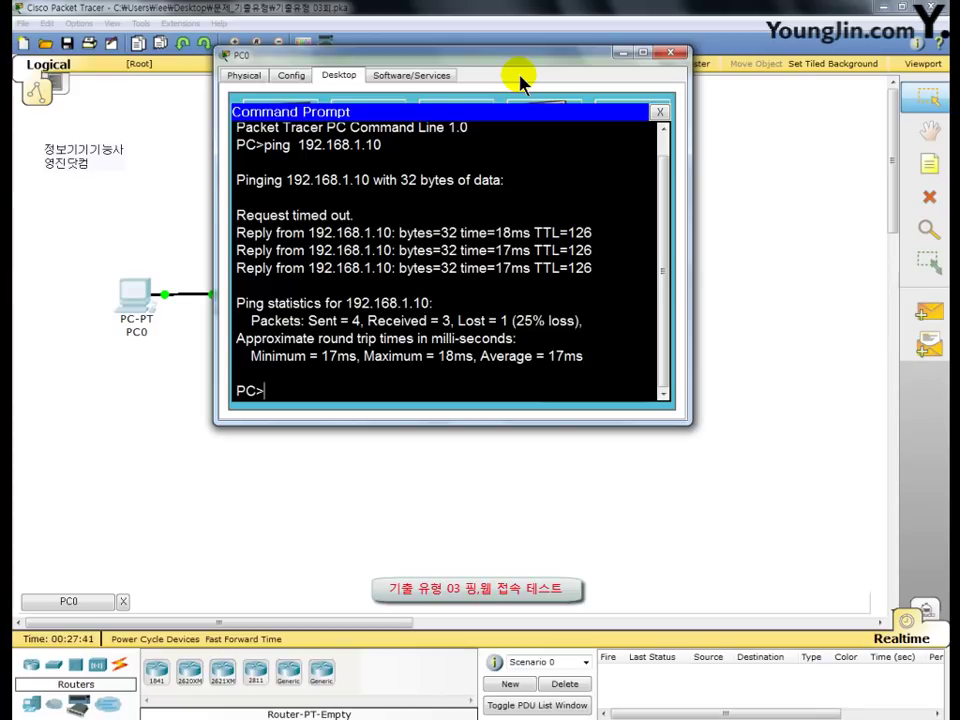
{"action": "left_click", "coordinate": [660, 112]}
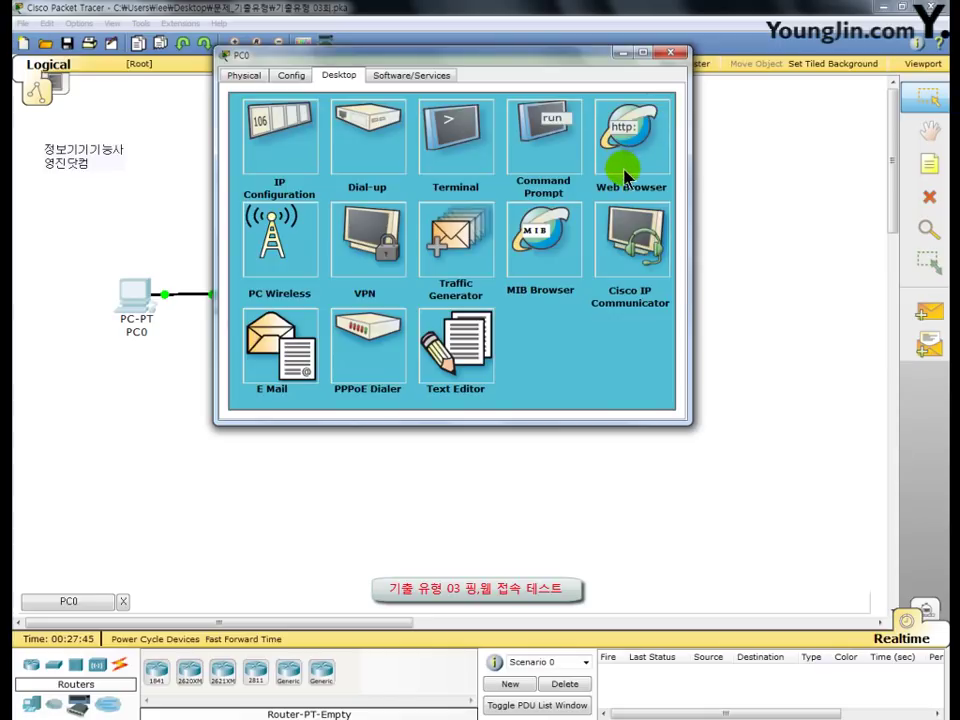
{"action": "left_click", "coordinate": [625, 177]}
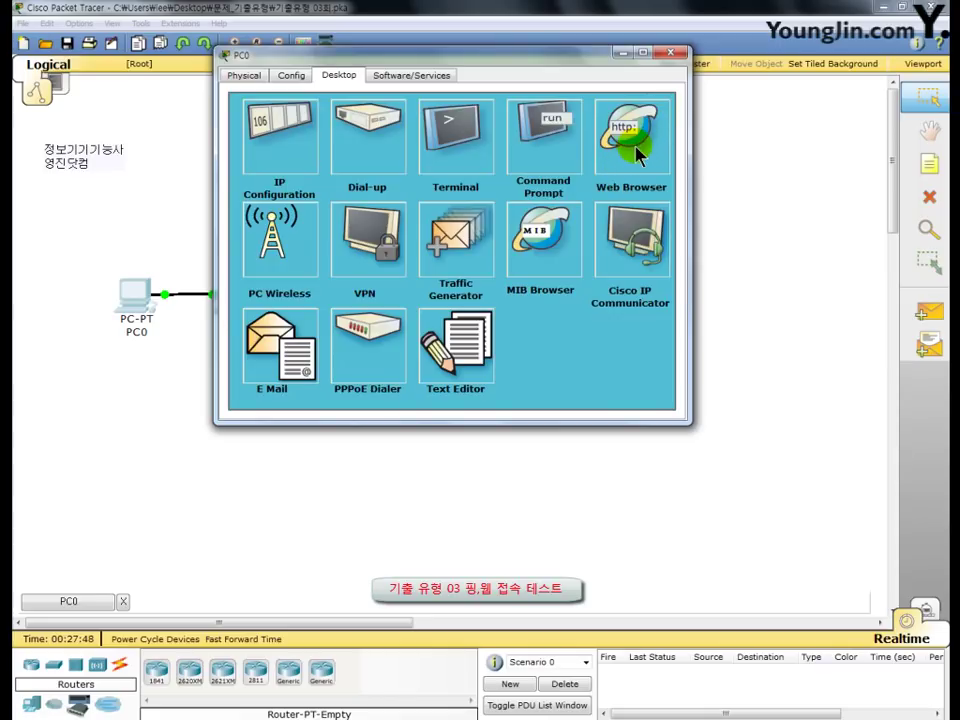
{"action": "left_click", "coordinate": [632, 146]}
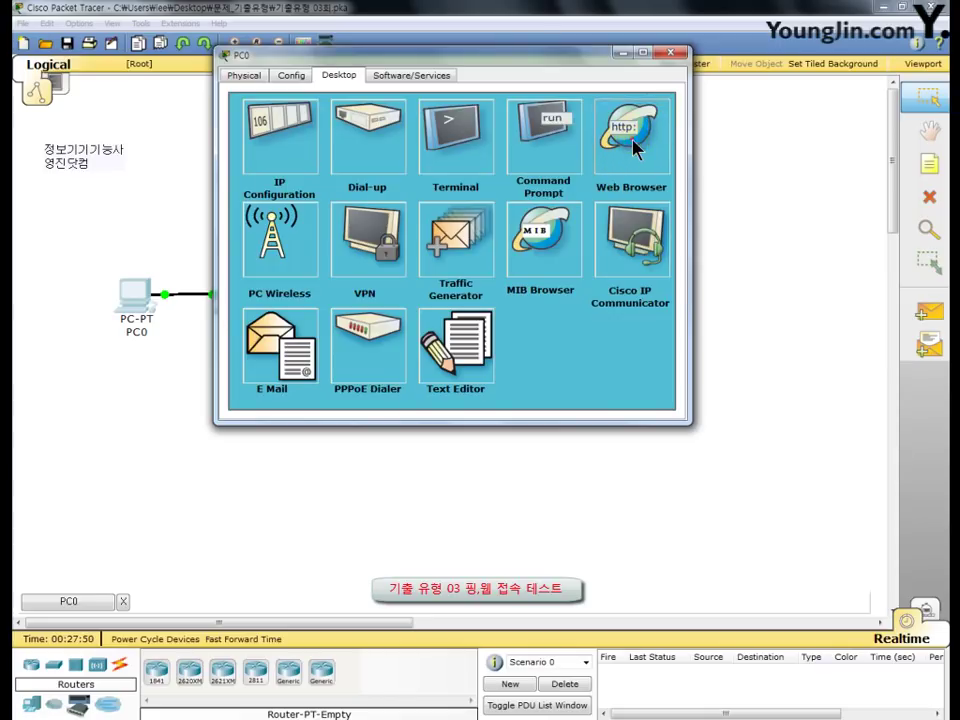
{"action": "left_click", "coordinate": [426, 129]}
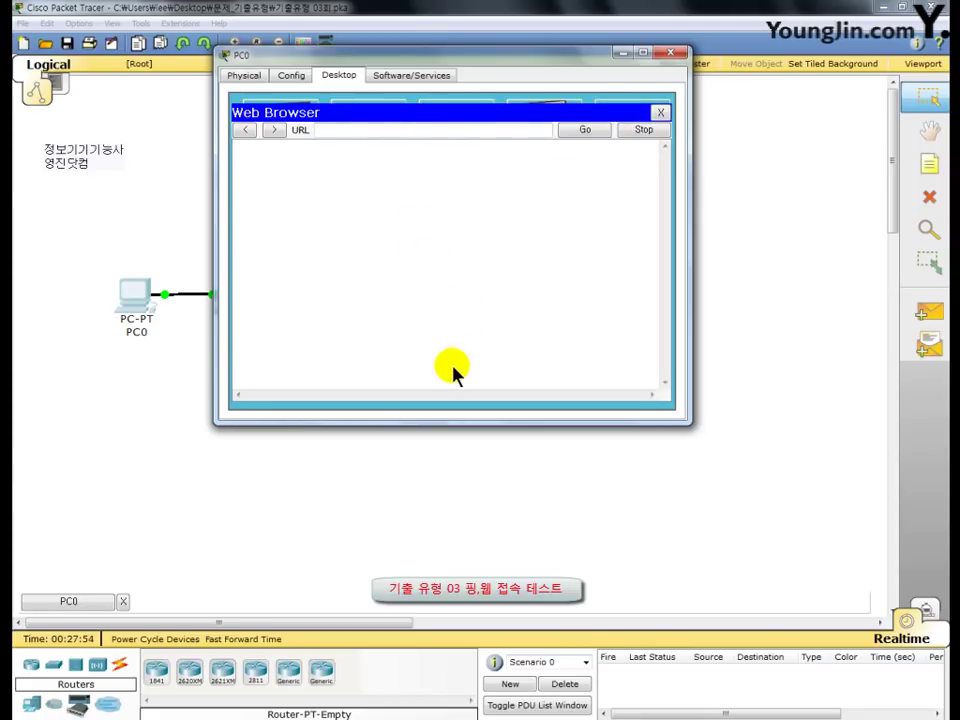
{"action": "type", "text": "www.skills.com"}
{"action": "left_click", "coordinate": [584, 131]}
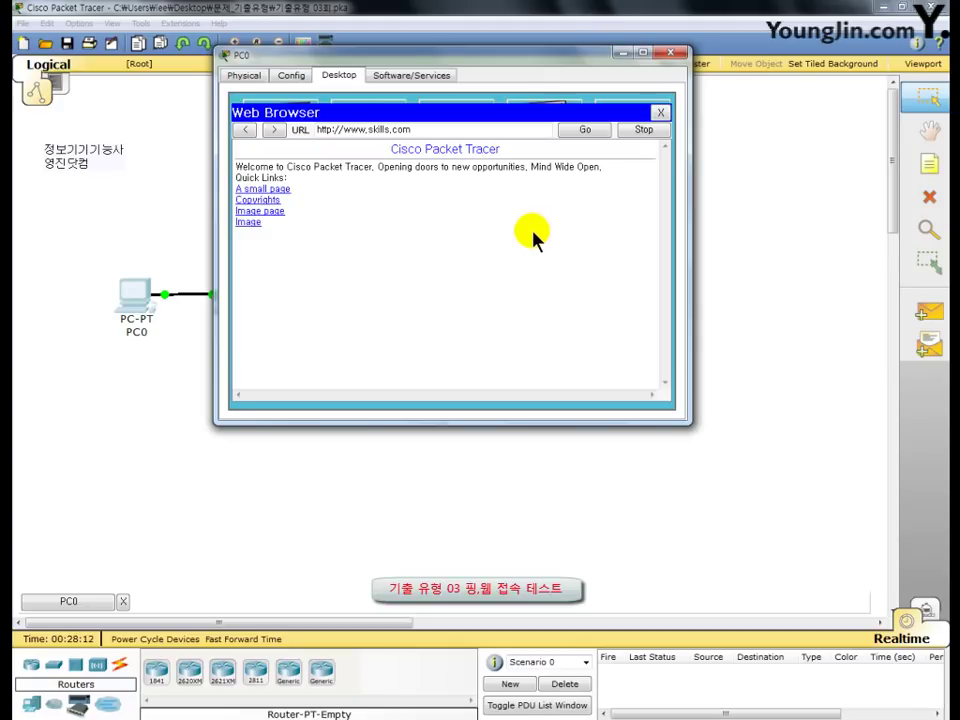
{"action": "left_click", "coordinate": [671, 54]}
Ping 192.168.1.10 from PC1's command prompt to test its connection to the server, and close the prompt.
{"action": "left_click", "coordinate": [356, 322]}
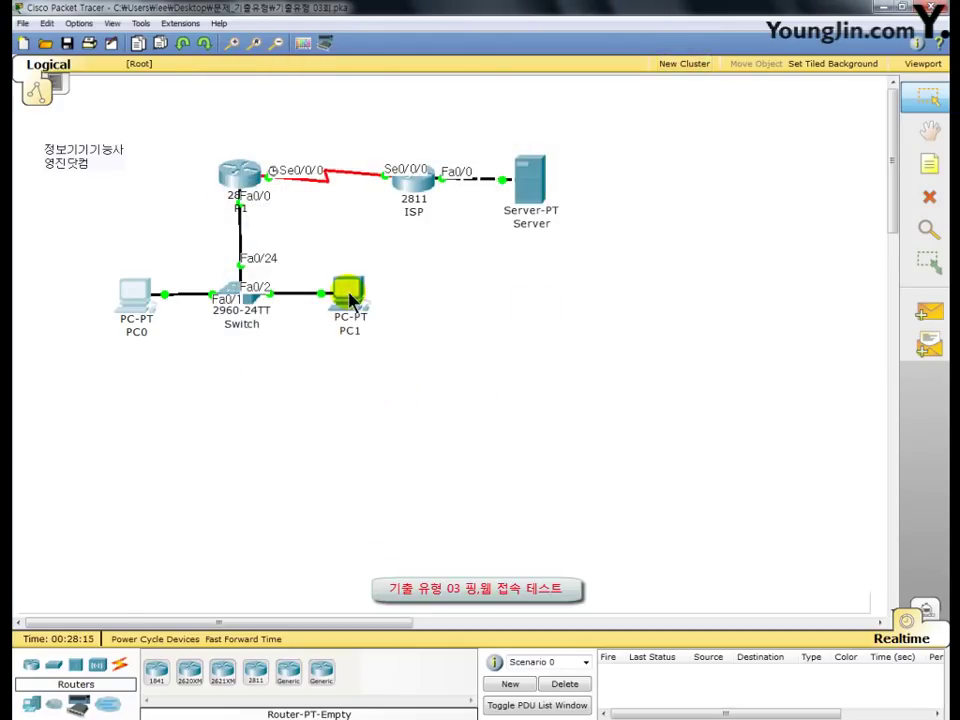
{"action": "left_click_drag", "start_coordinate": [315, 86], "coordinate": [494, 59]}
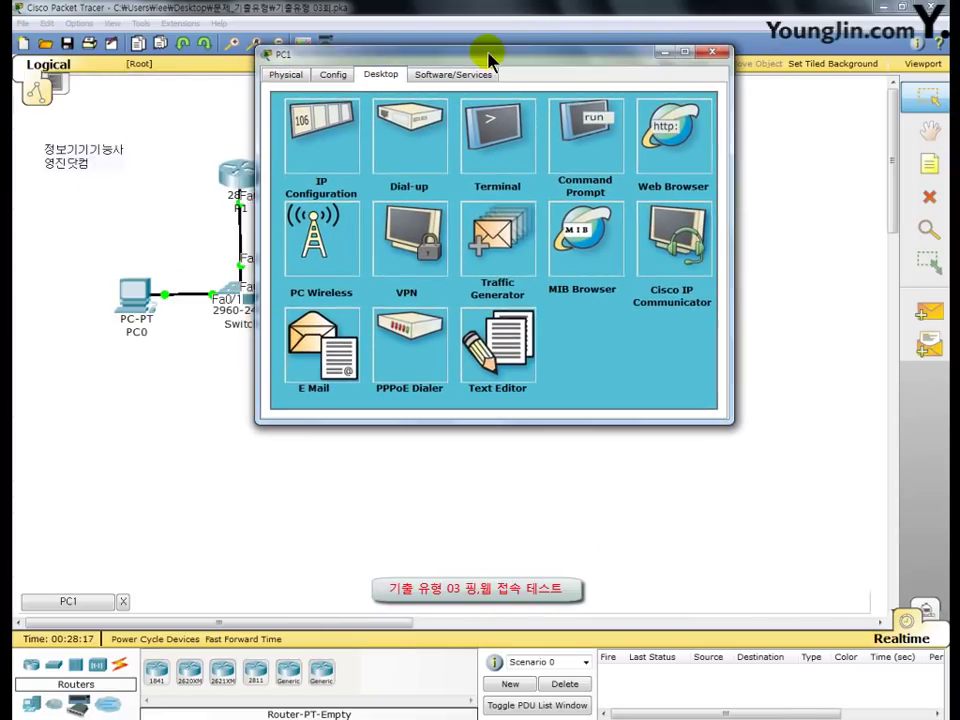
{"action": "left_click", "coordinate": [608, 181]}
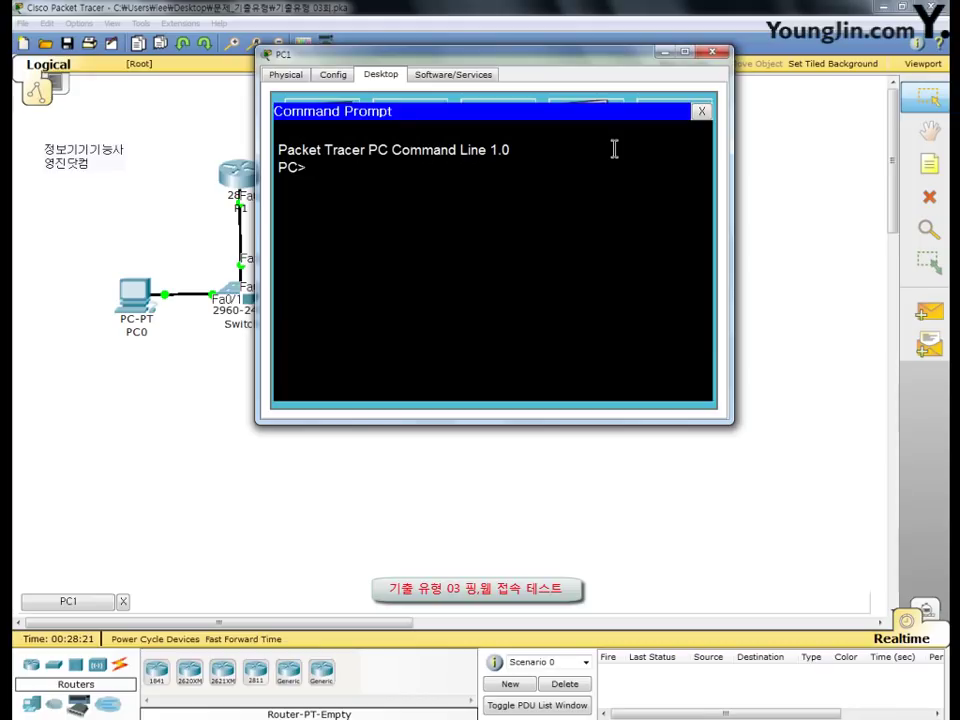
{"action": "type", "text": "ping  192.16"}
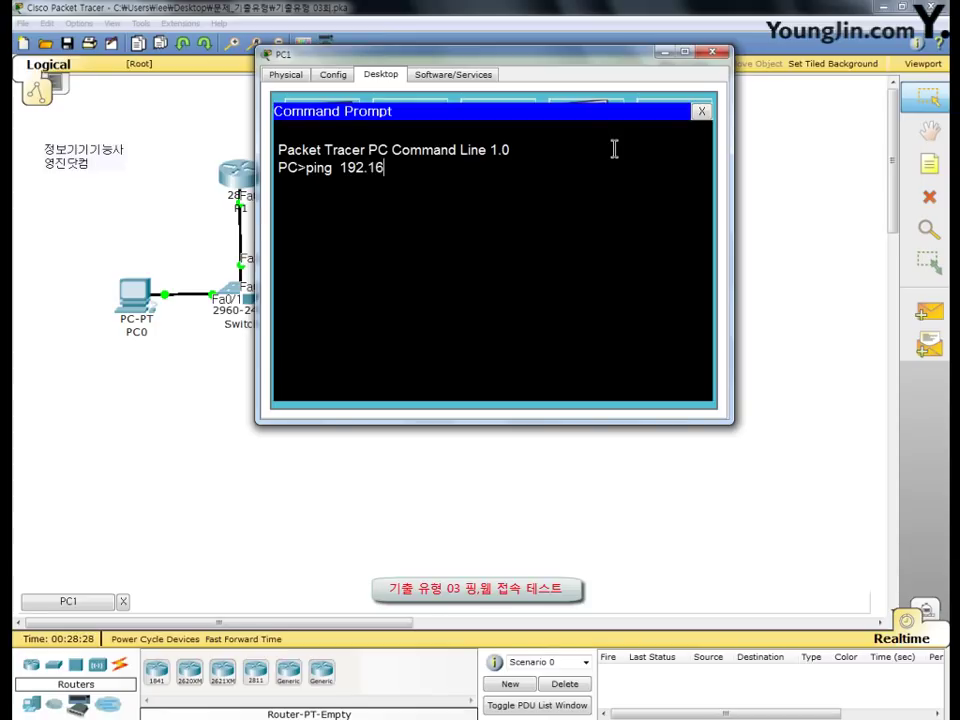
{"action": "type", "text": "8.1.10"}
{"action": "key", "text": "Return"}
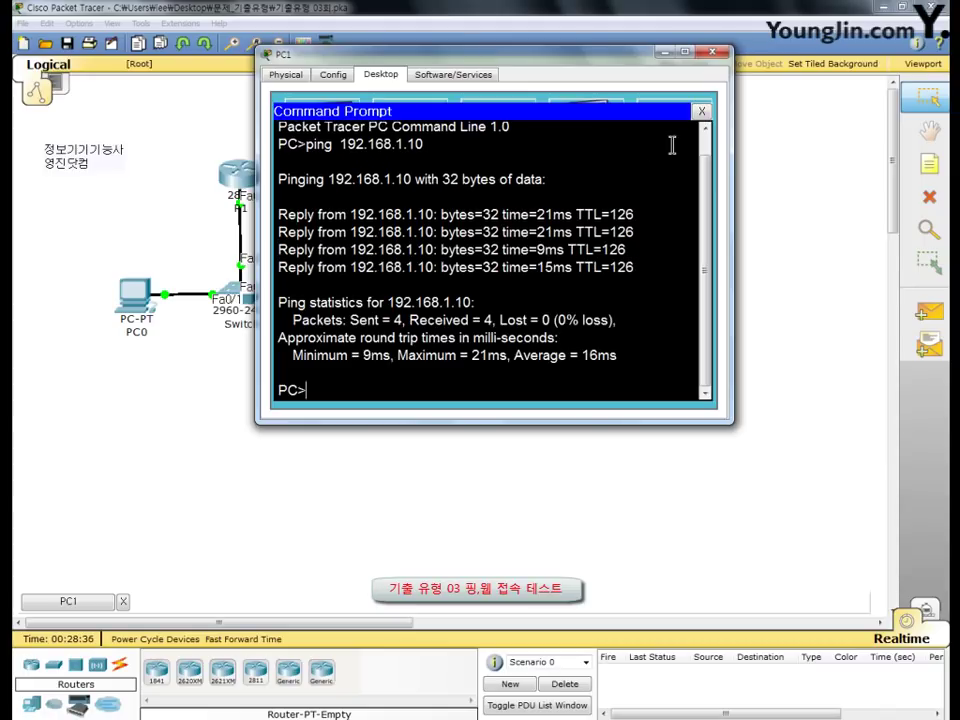
{"action": "left_click", "coordinate": [702, 111]}
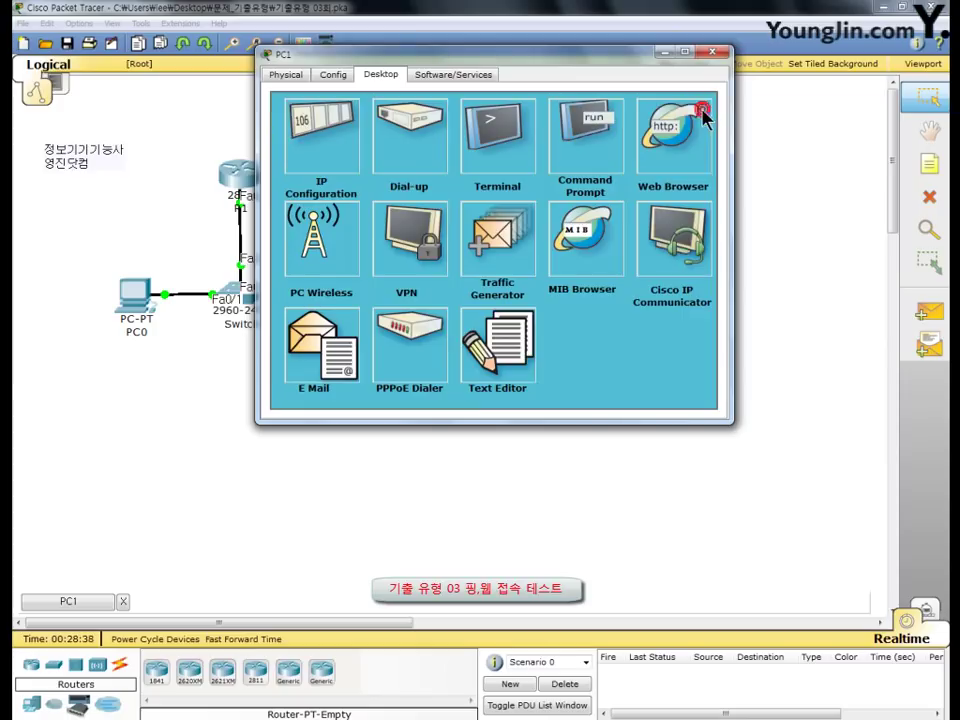
{"action": "left_click", "coordinate": [666, 134]}
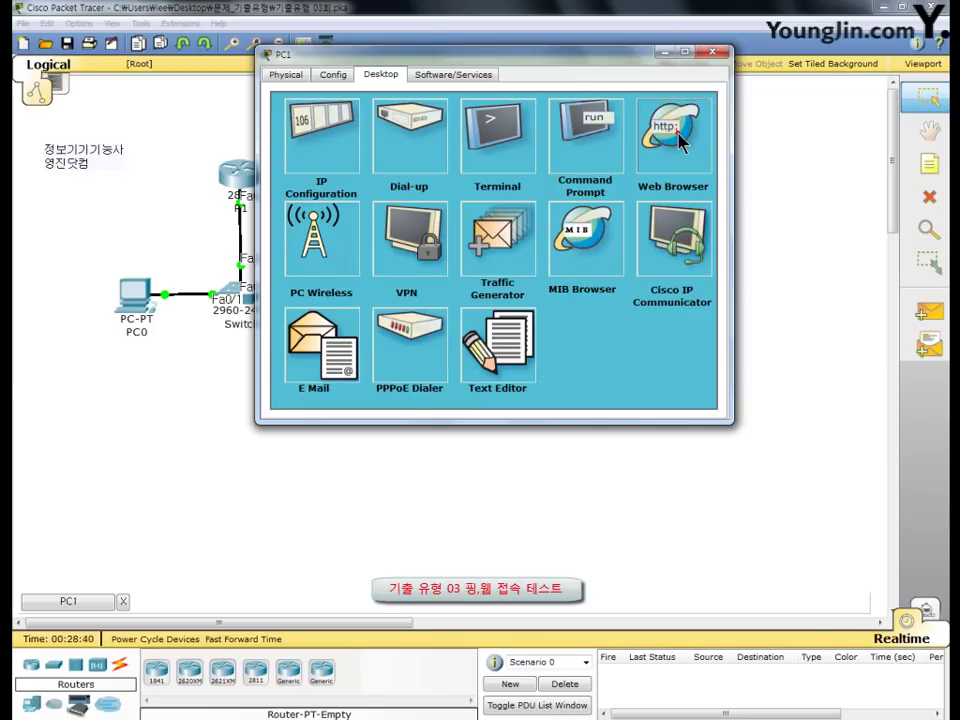
{"action": "left_click", "coordinate": [480, 130]}
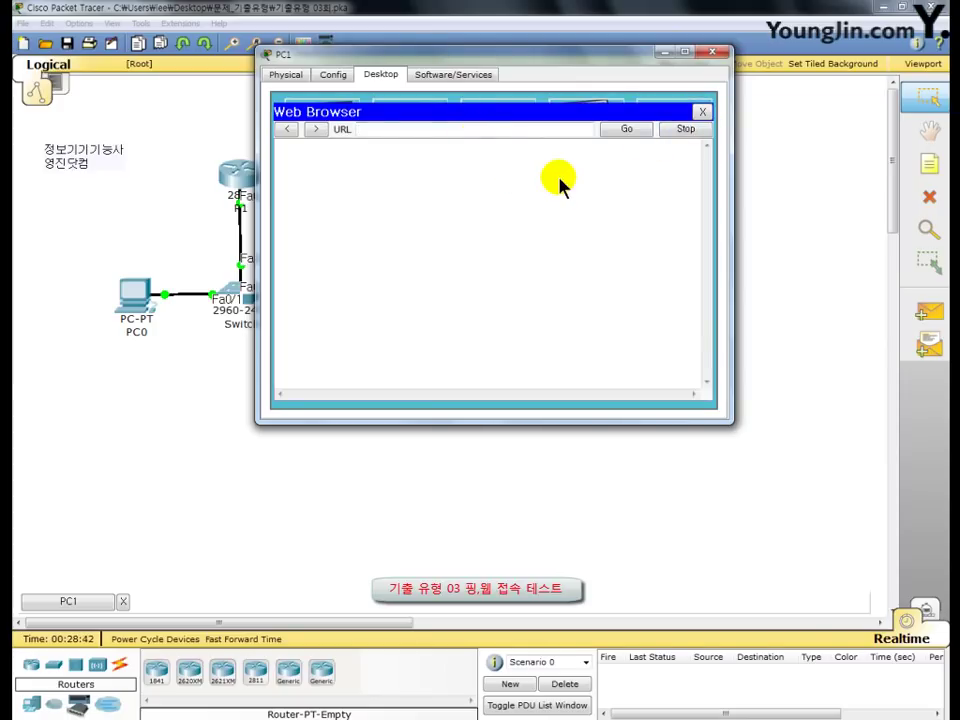
{"action": "type", "text": "w"}
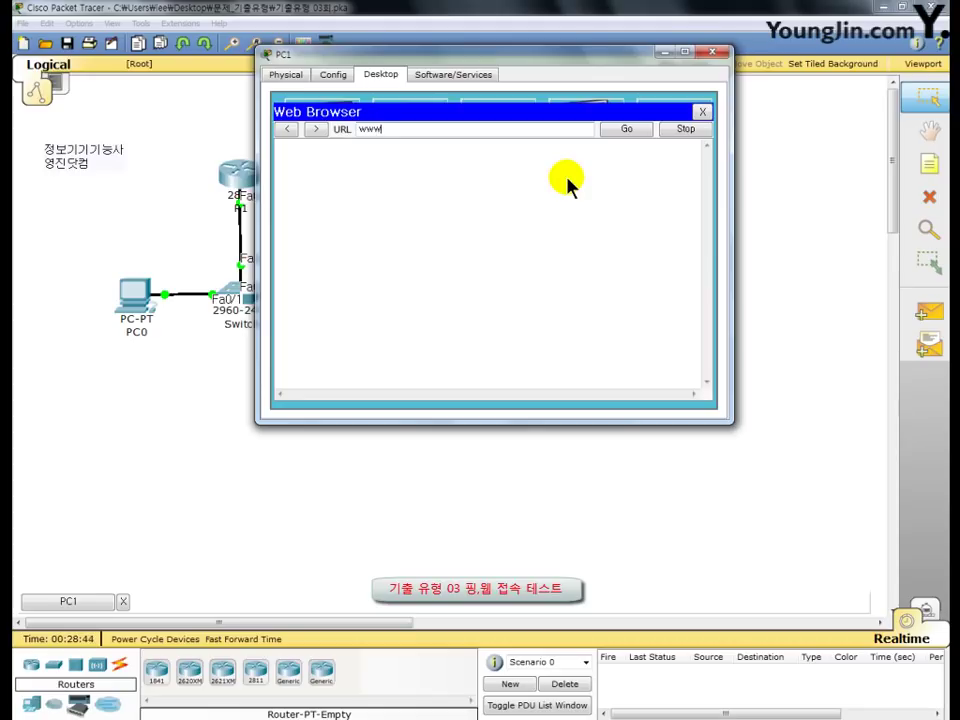
{"action": "type", "text": ".skills.com"}
{"action": "key", "text": "Return"}
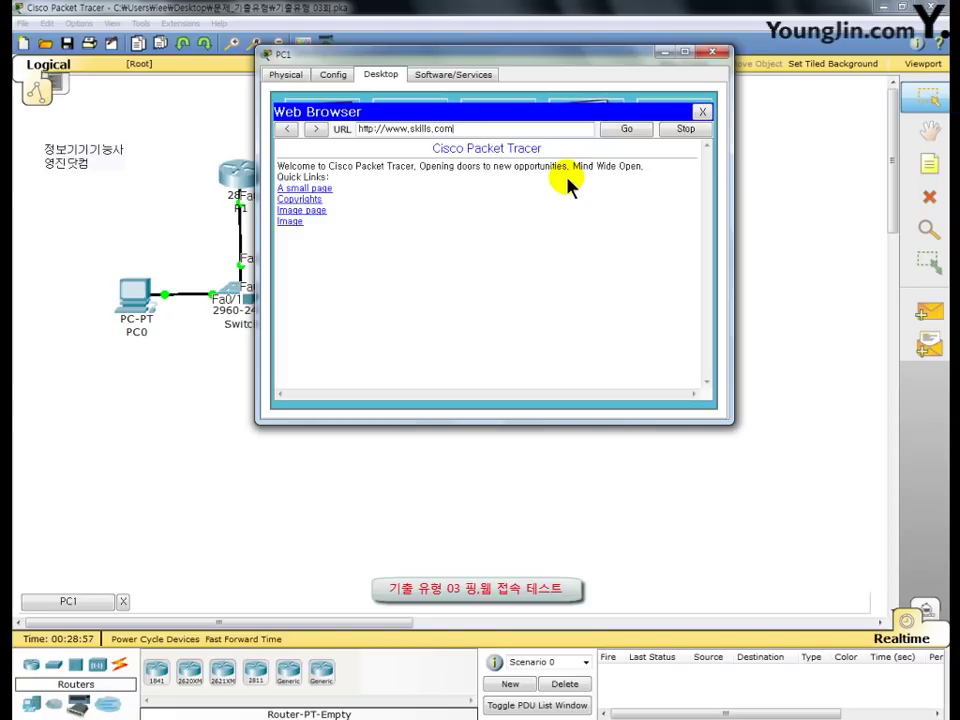
{"action": "left_click", "coordinate": [713, 55]}
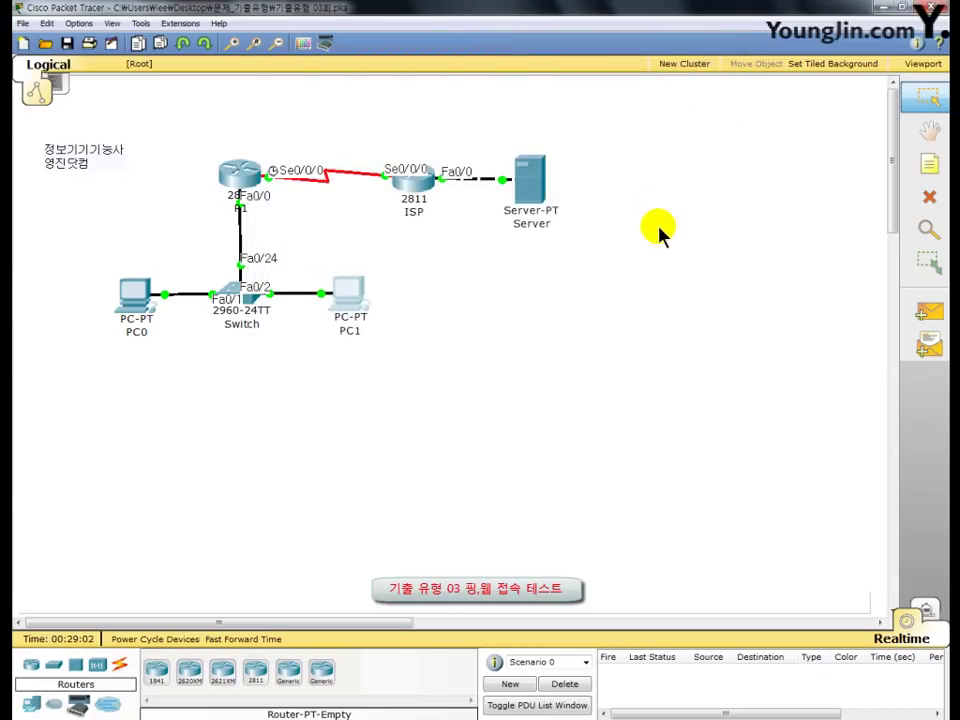